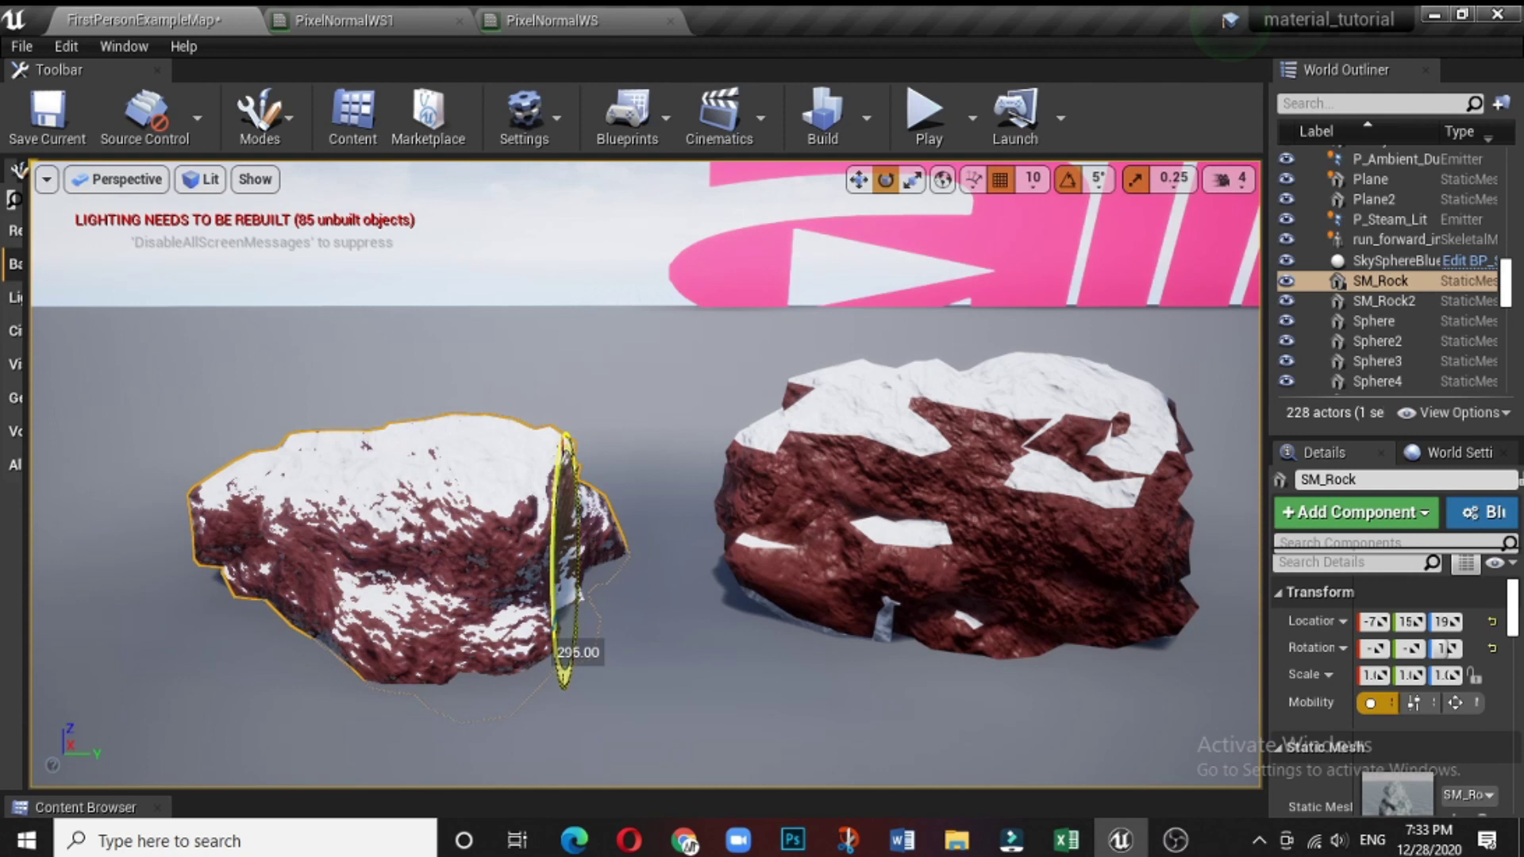
Step: Rotate SM_Rock2 by about 335° to compare its vertex-normal coverage with the pixel-normal rock beside it
click(1057, 442)
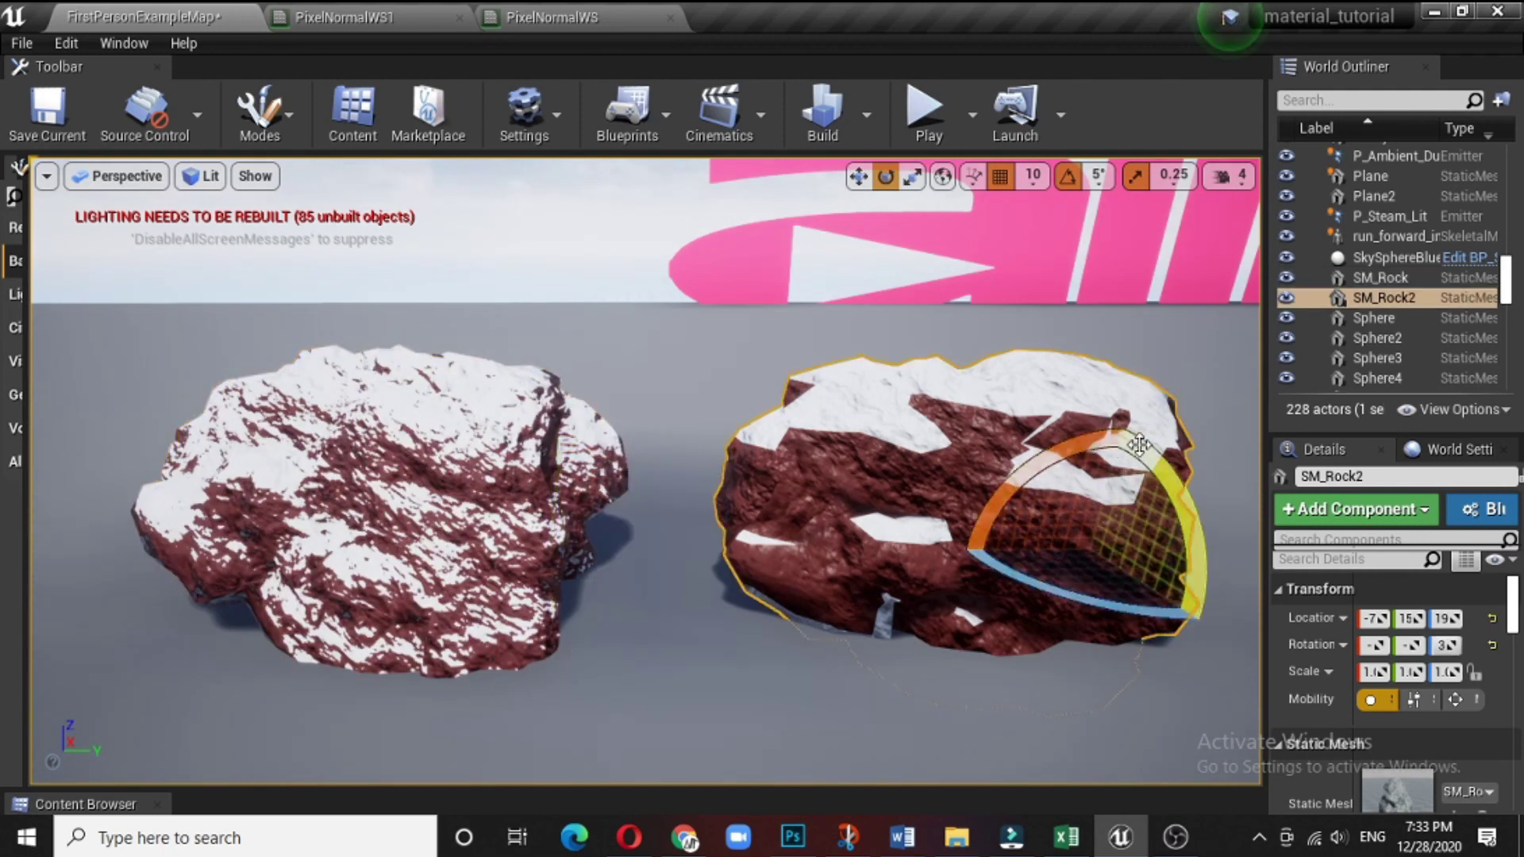
drag(1138, 445, 1139, 87)
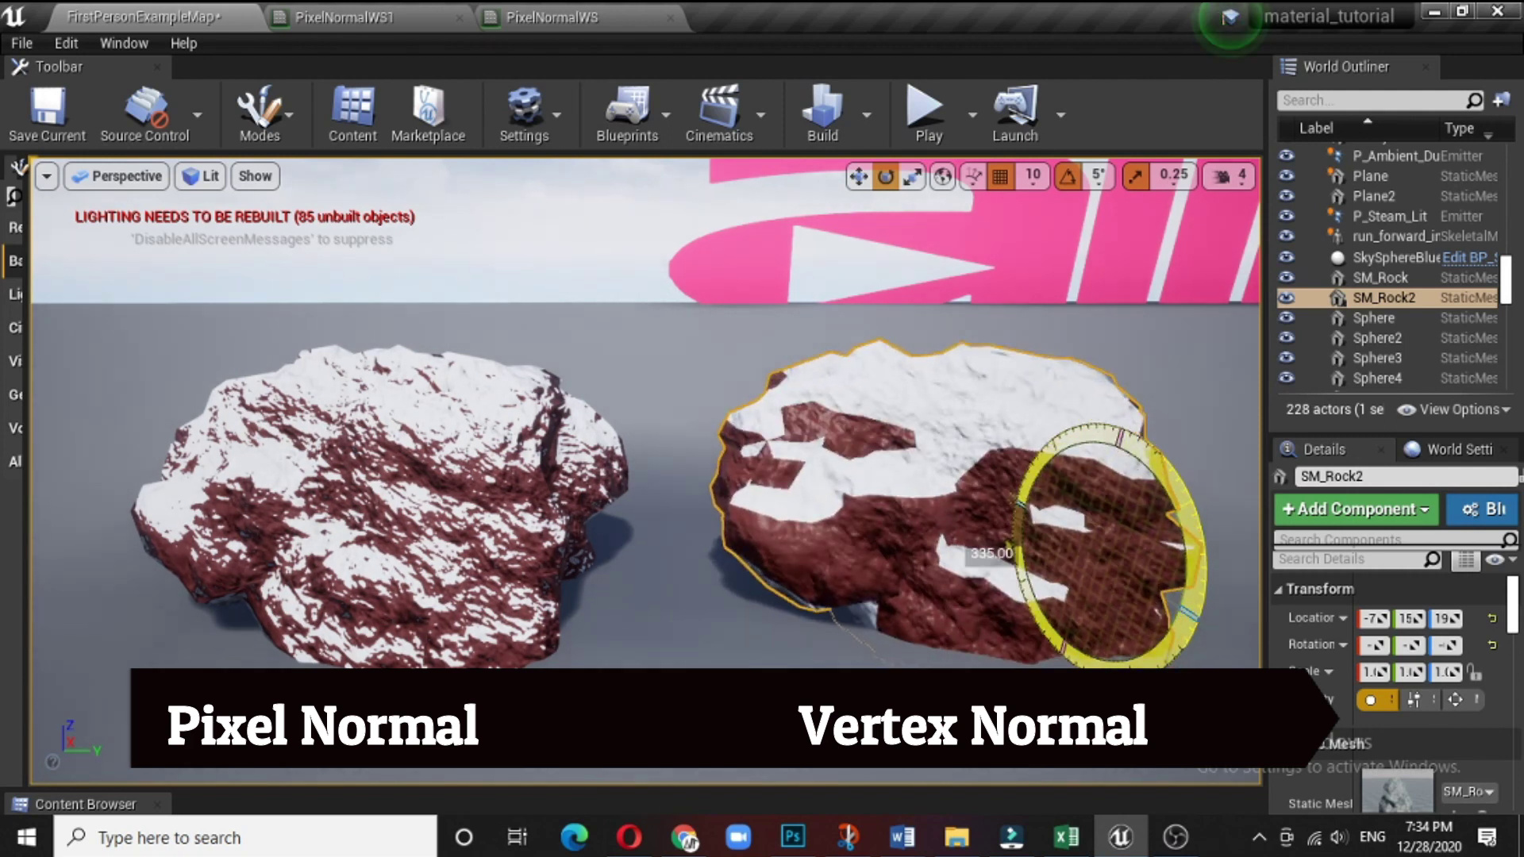
drag(1139, 87, 1050, 370)
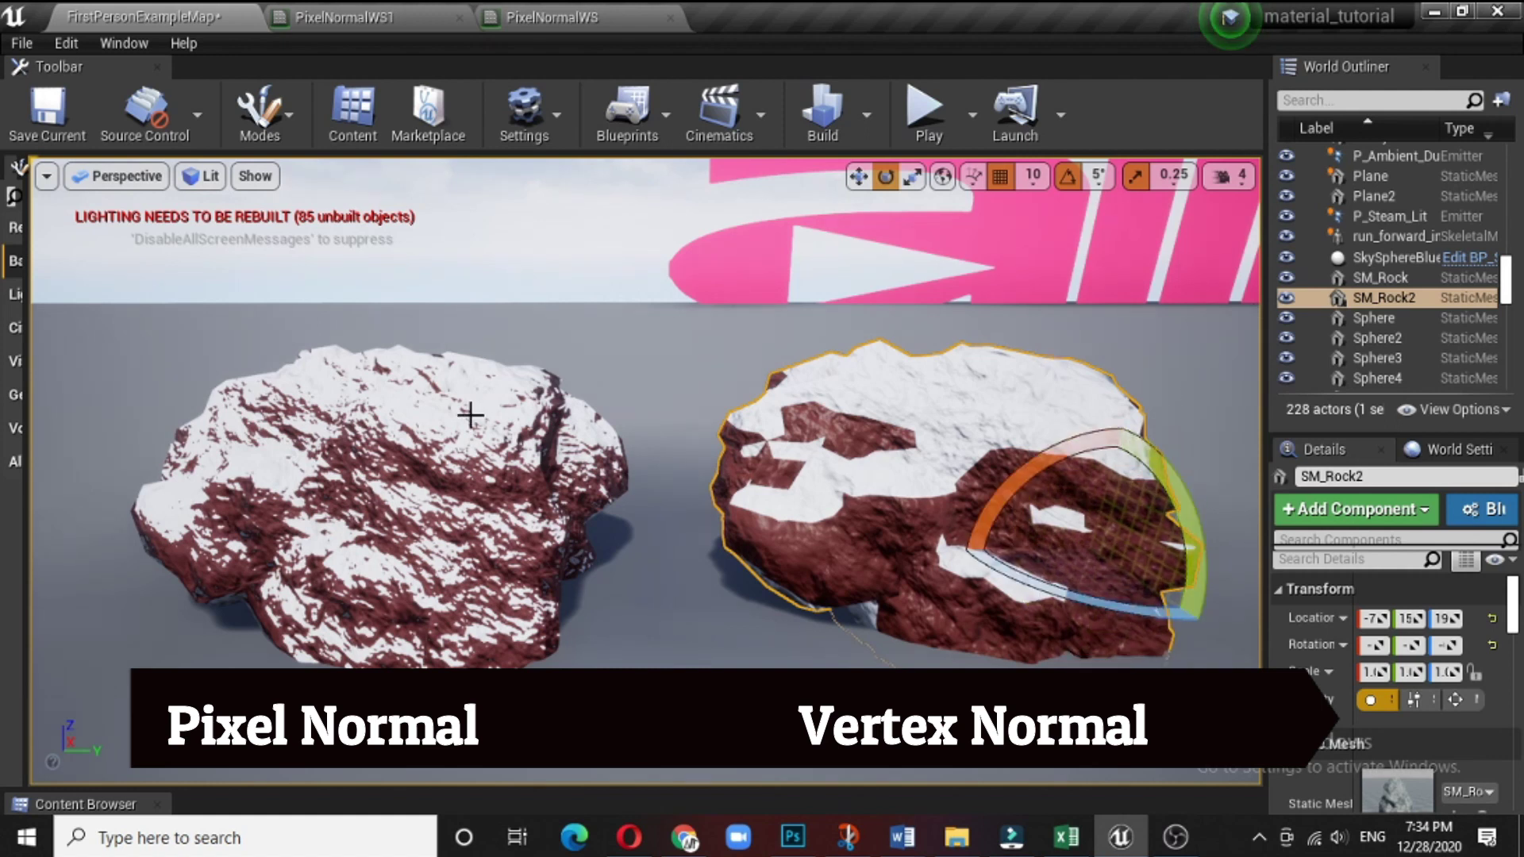
scroll(470, 414, up, 8)
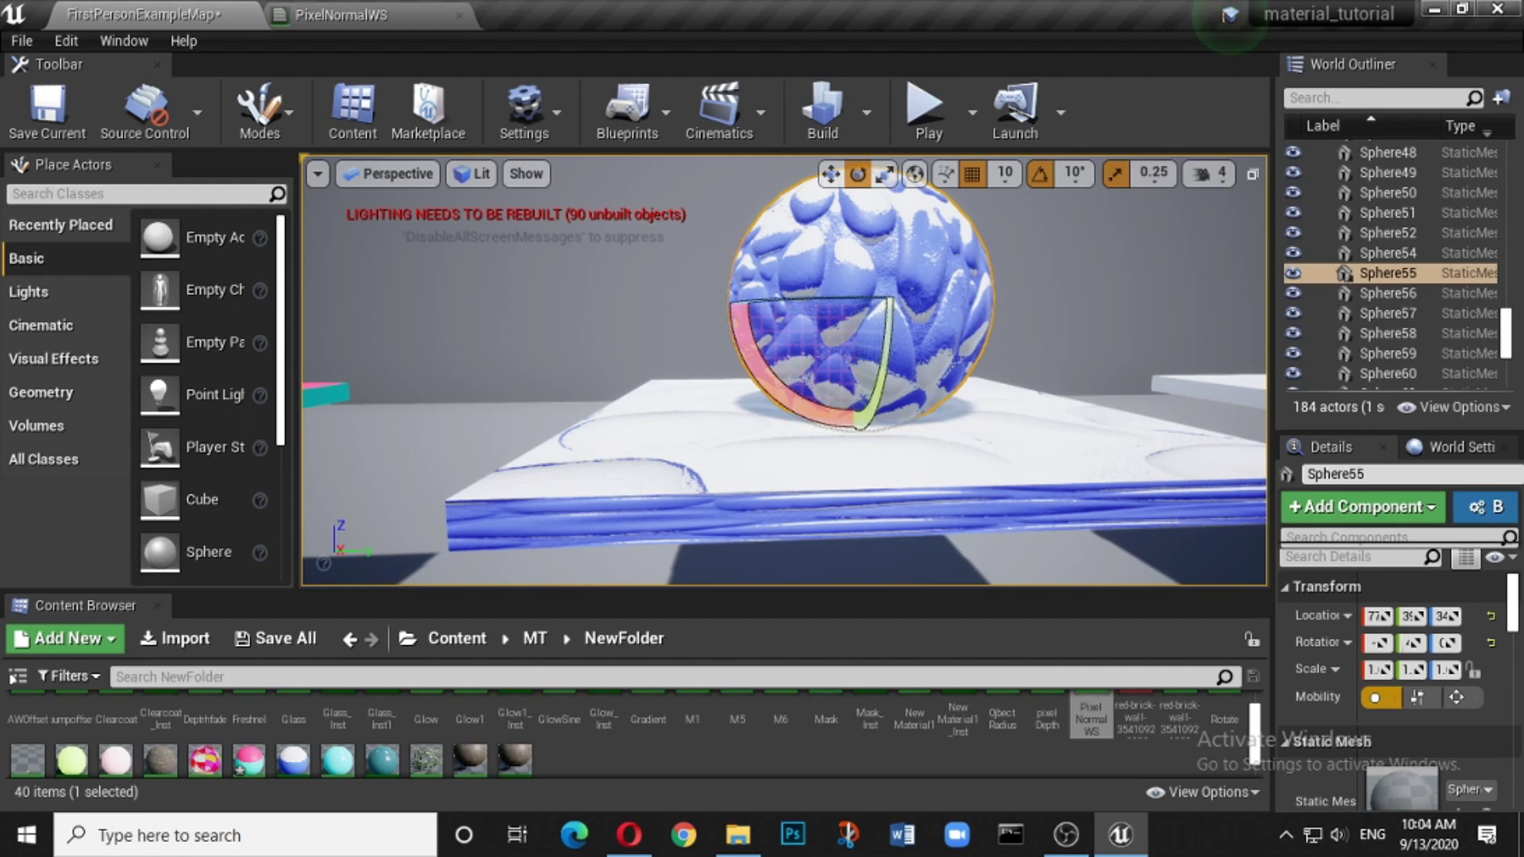
Step: Create a material named PixelNormalWS in the MT folder and open it for editing
scroll(962, 316, down, 5)
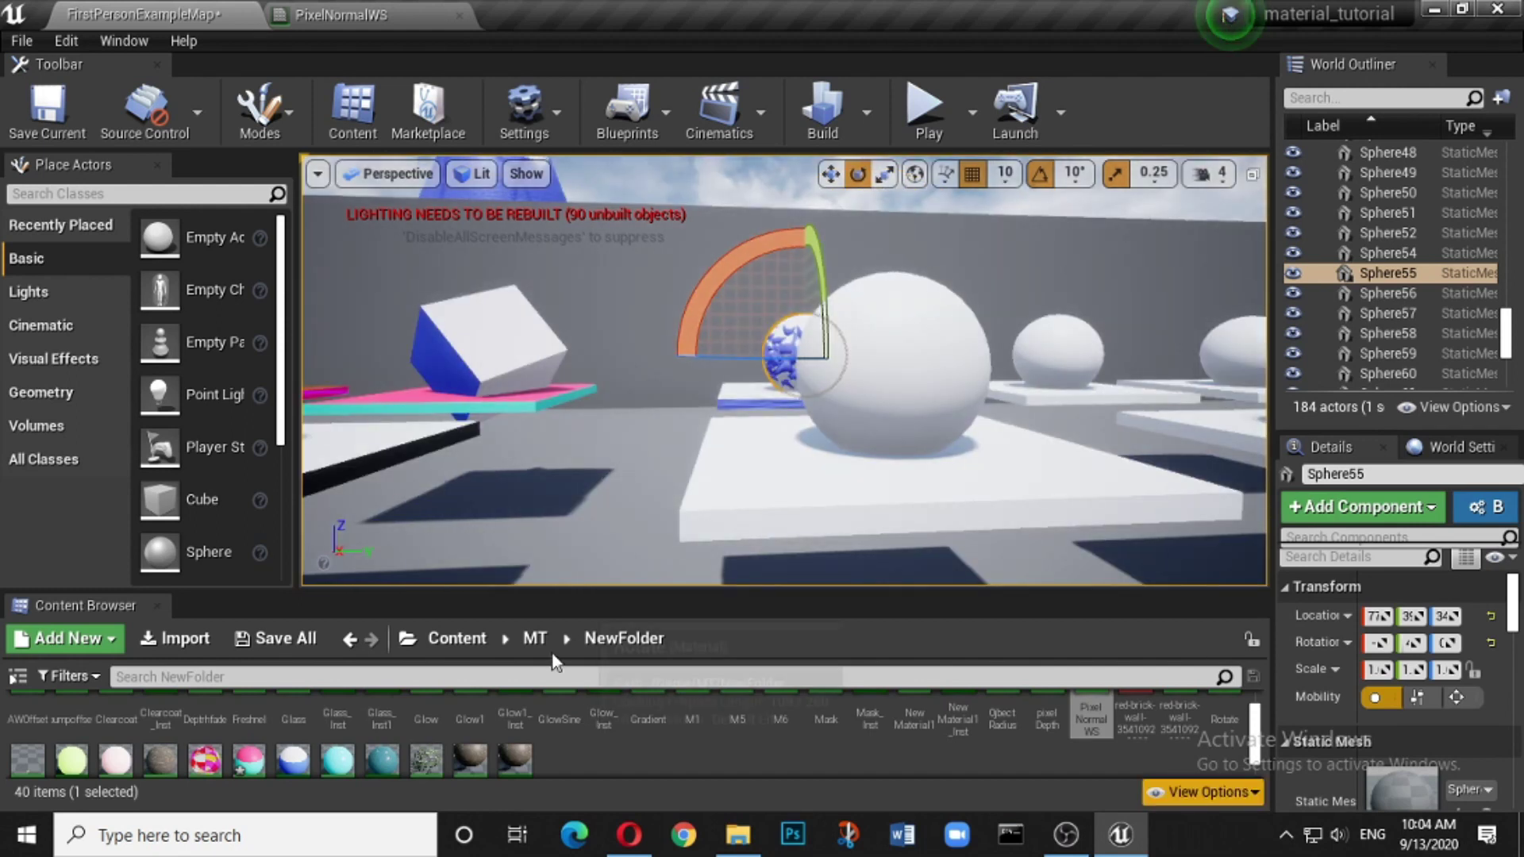
click(536, 638)
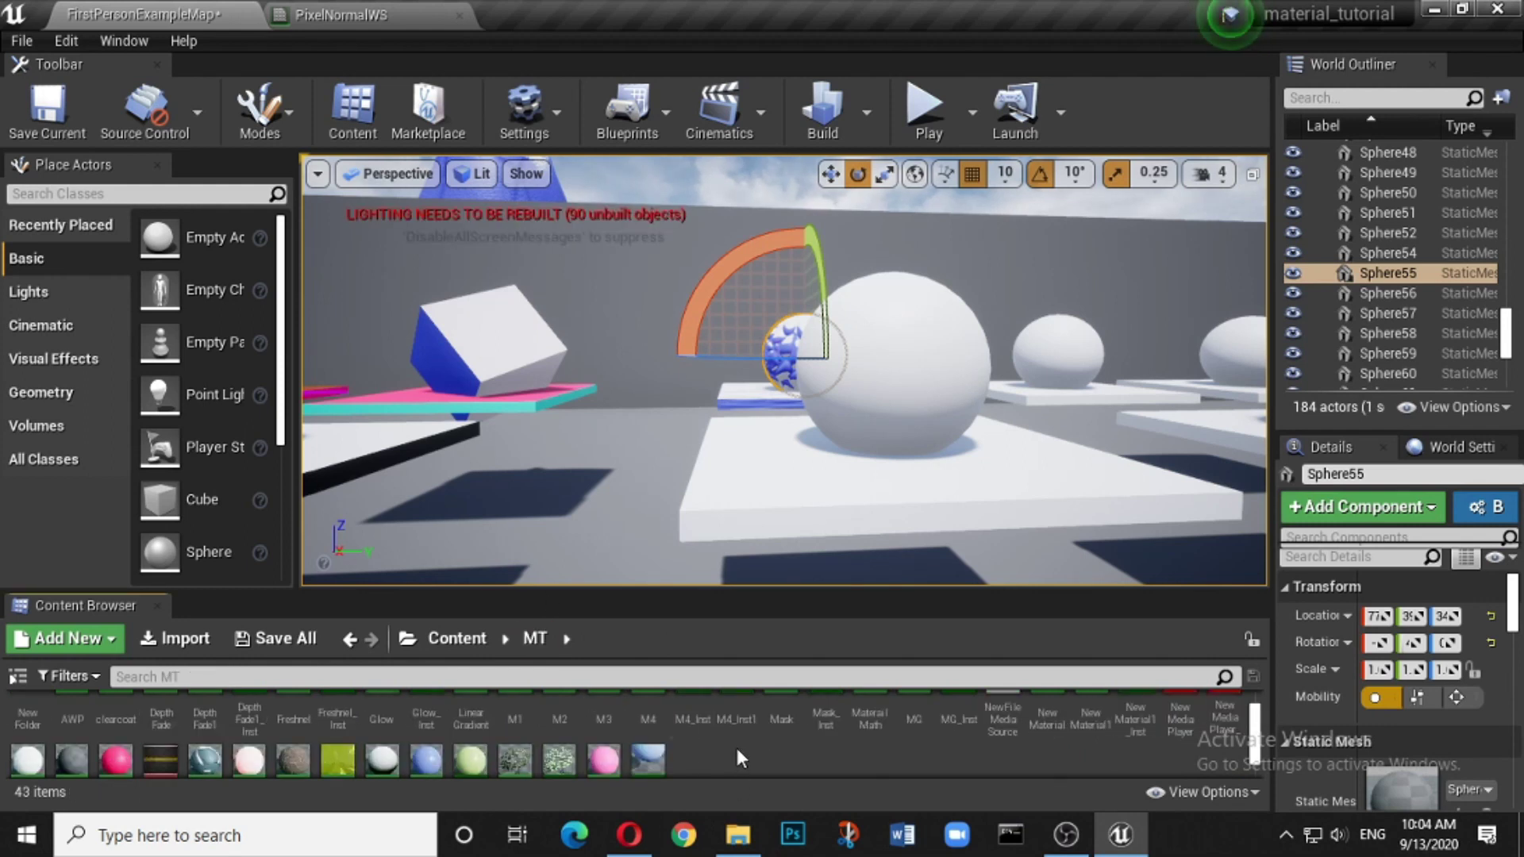
right_click(735, 745)
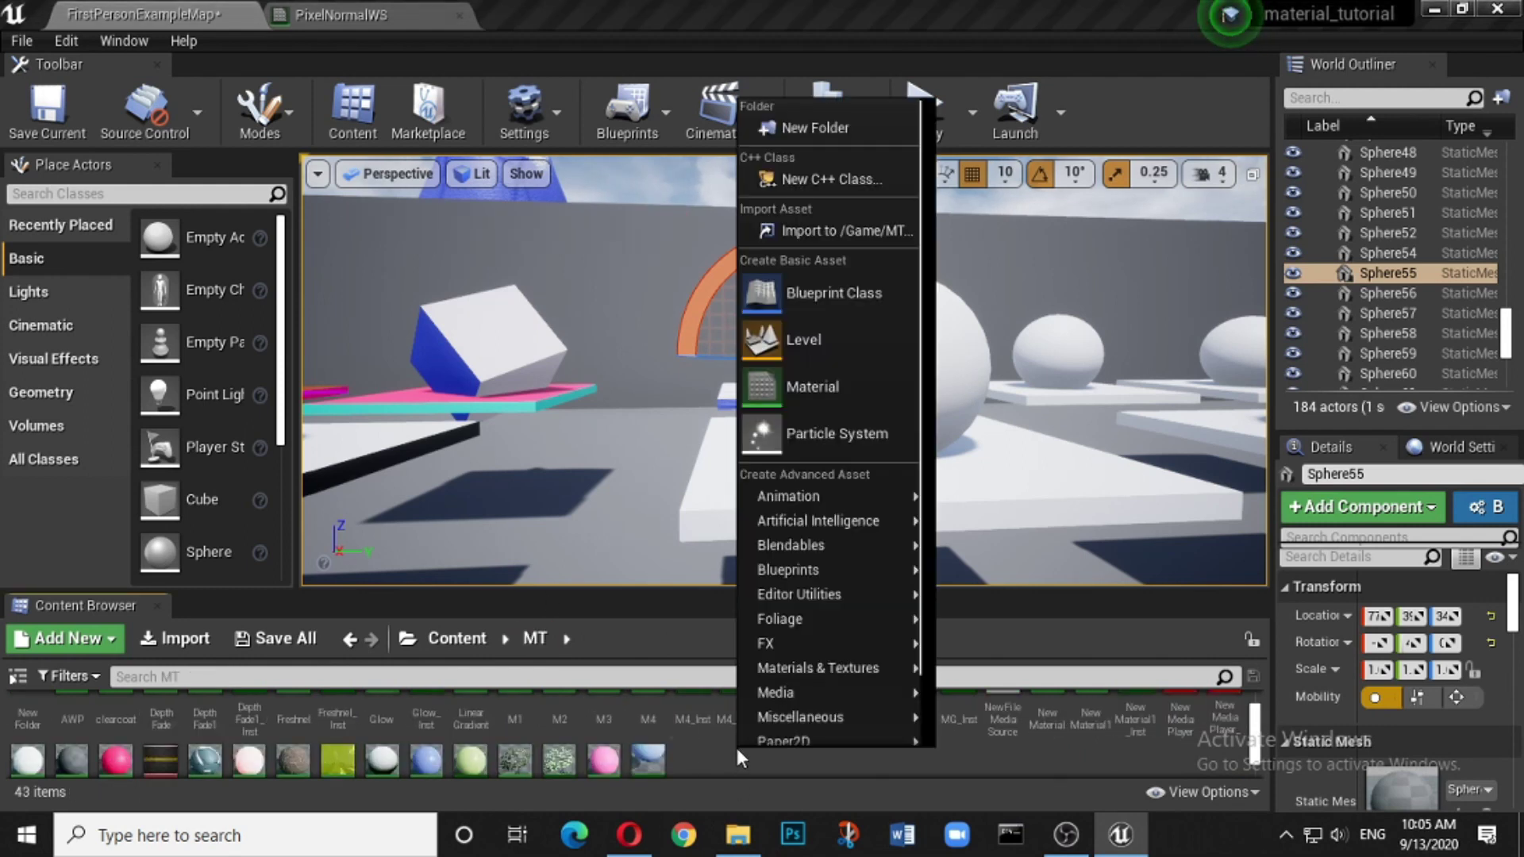
click(837, 389)
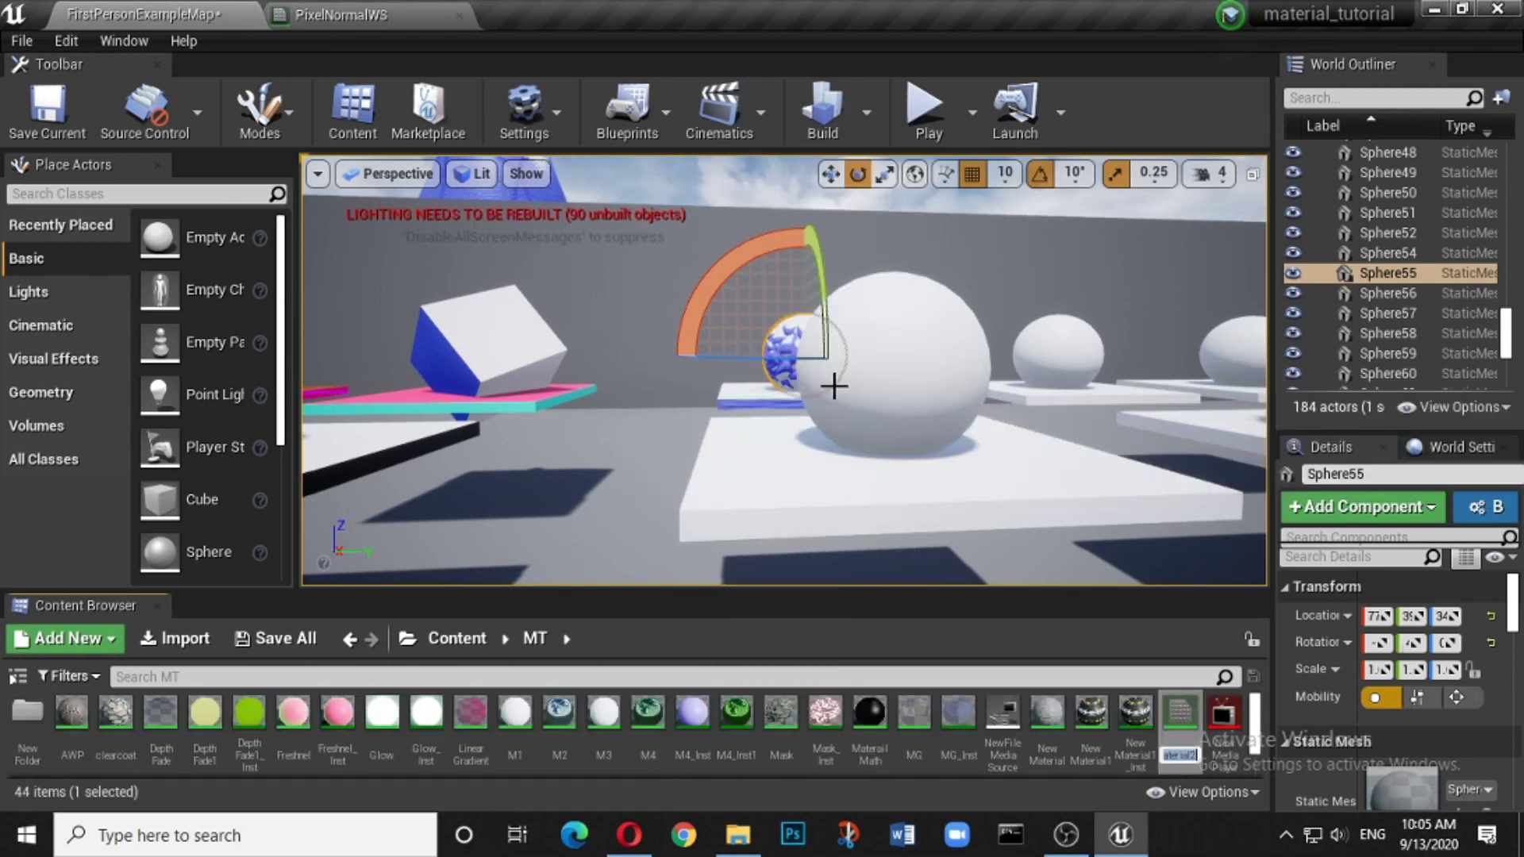
text(P)
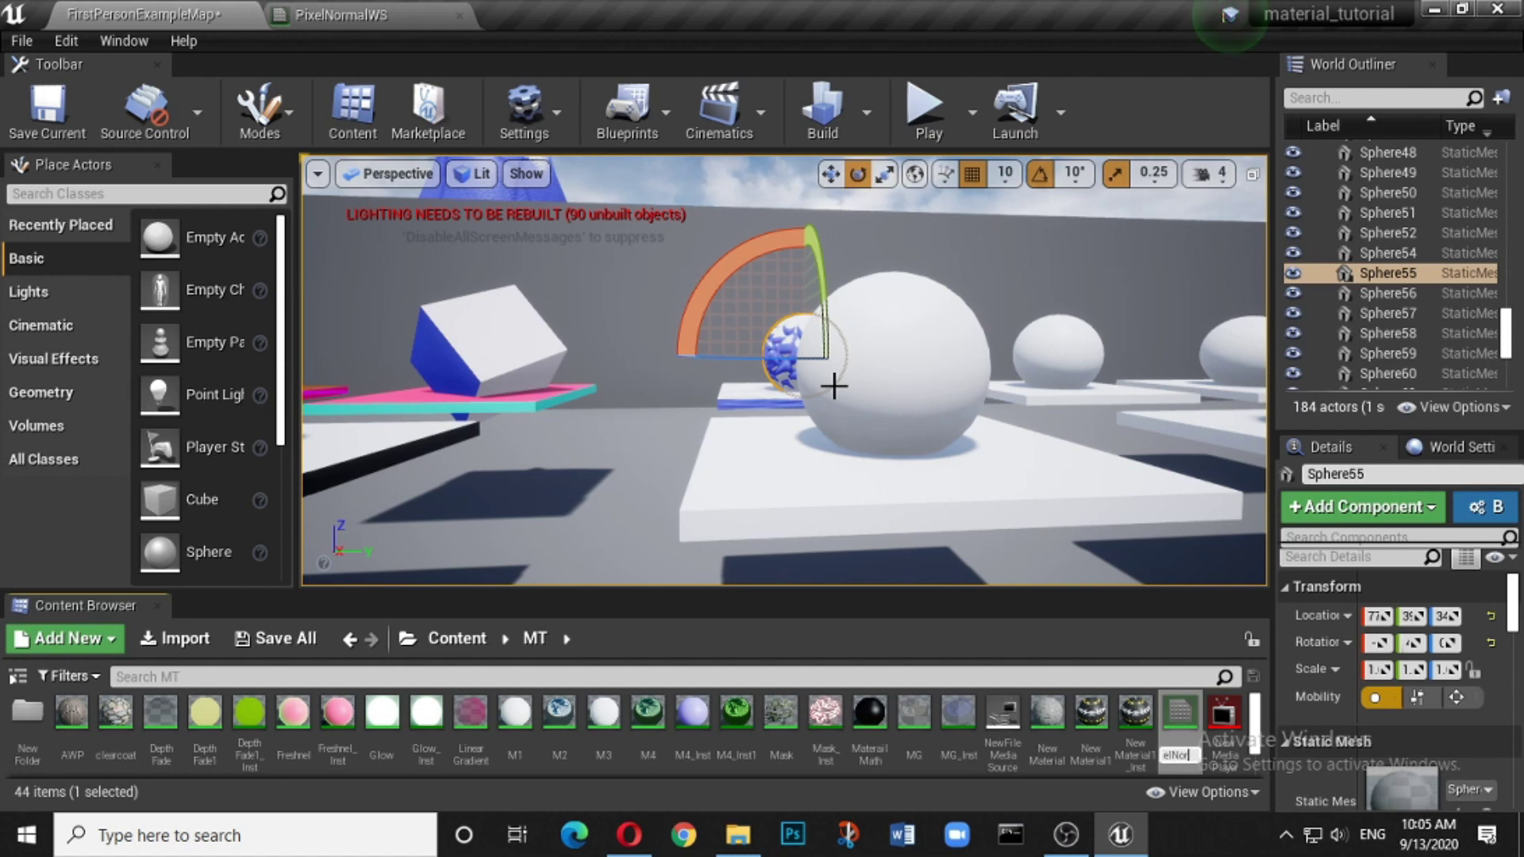
text(W)
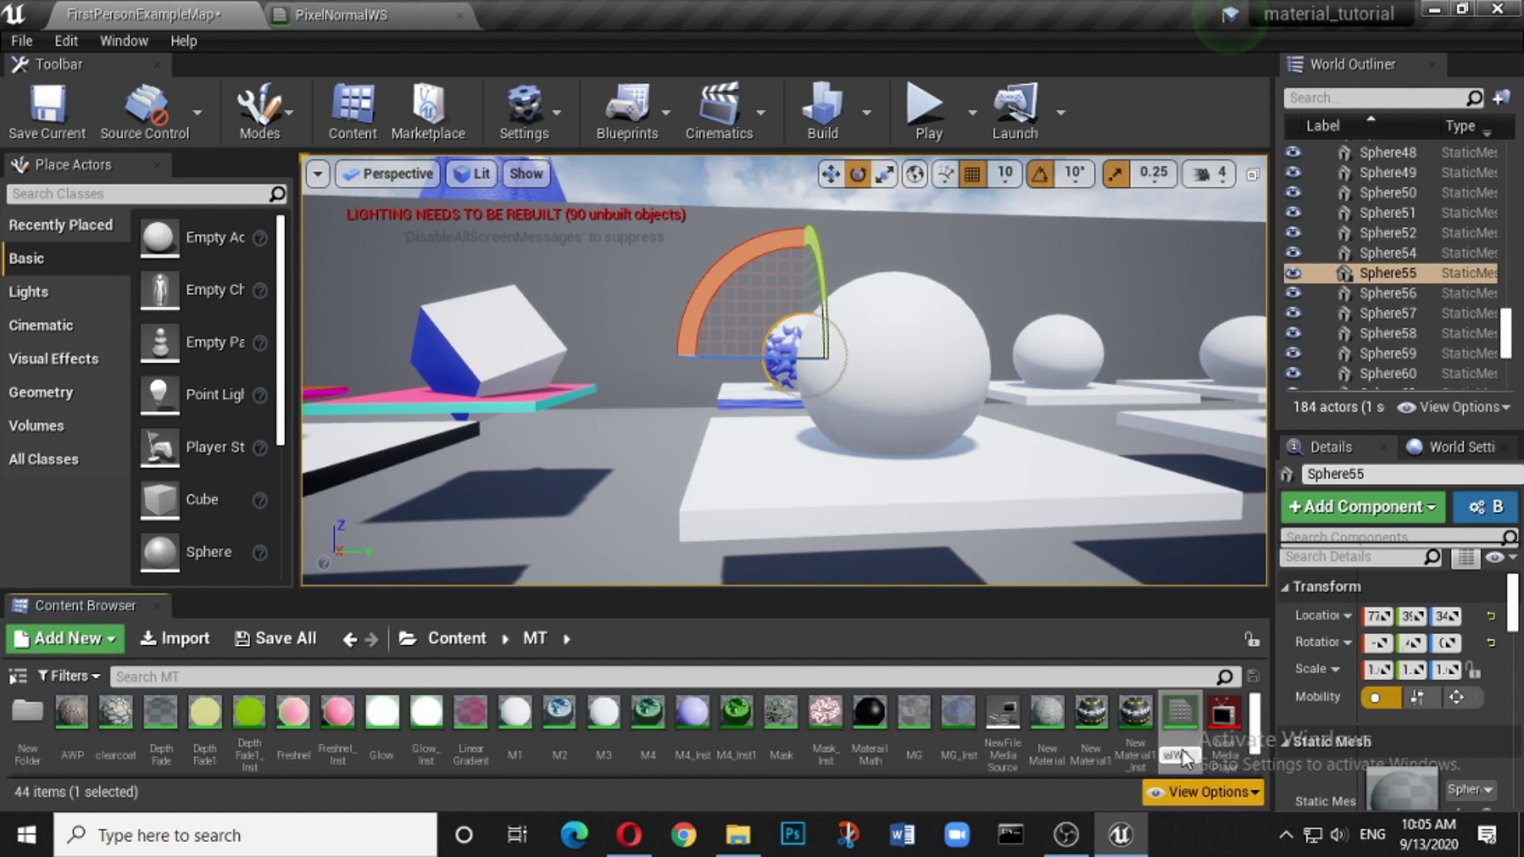
key(Return)
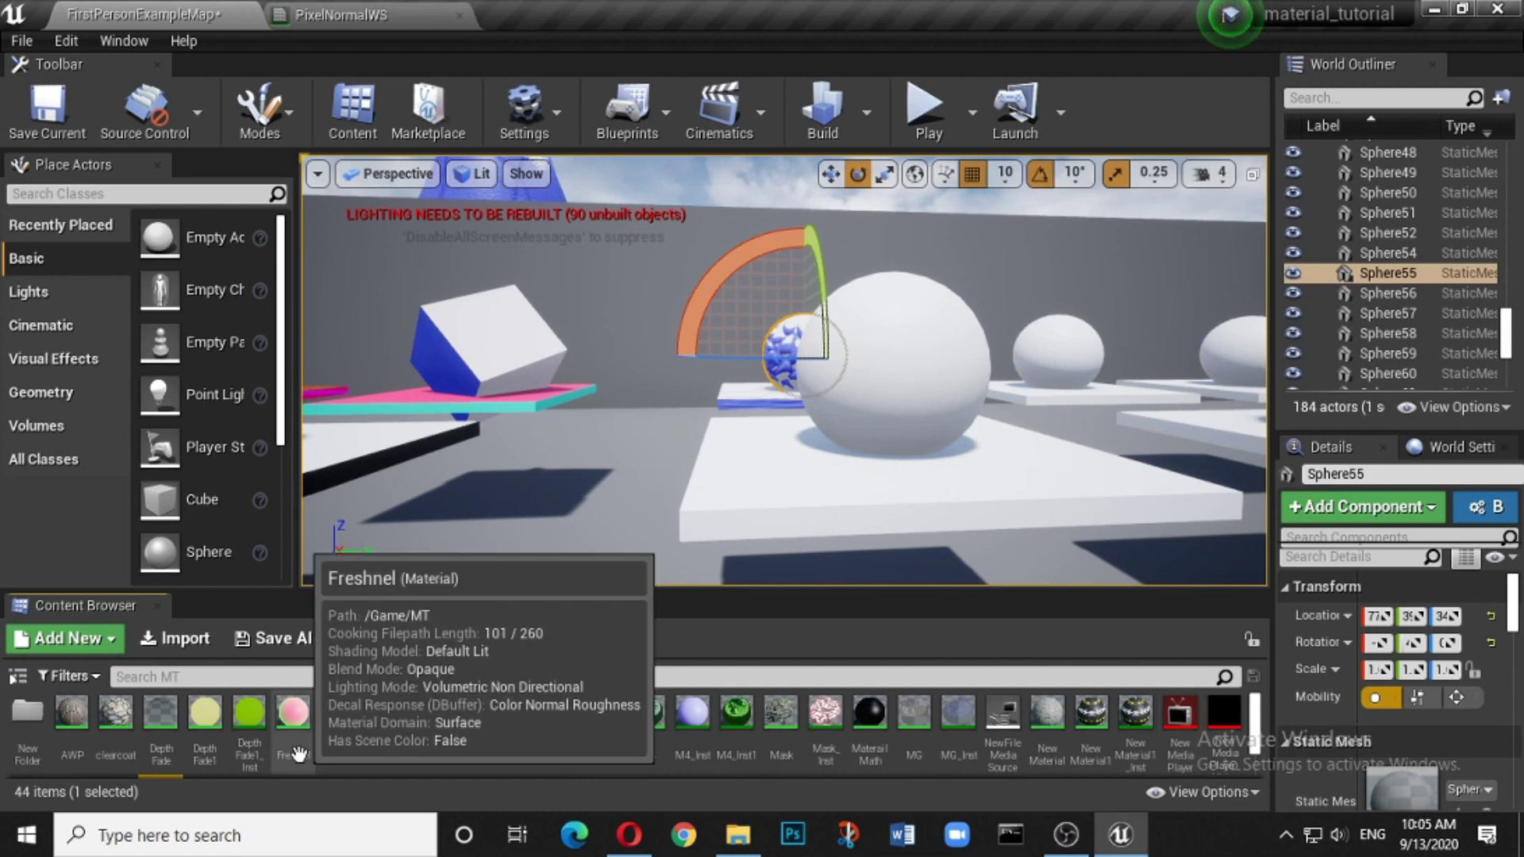
scroll(191, 738, down, 2)
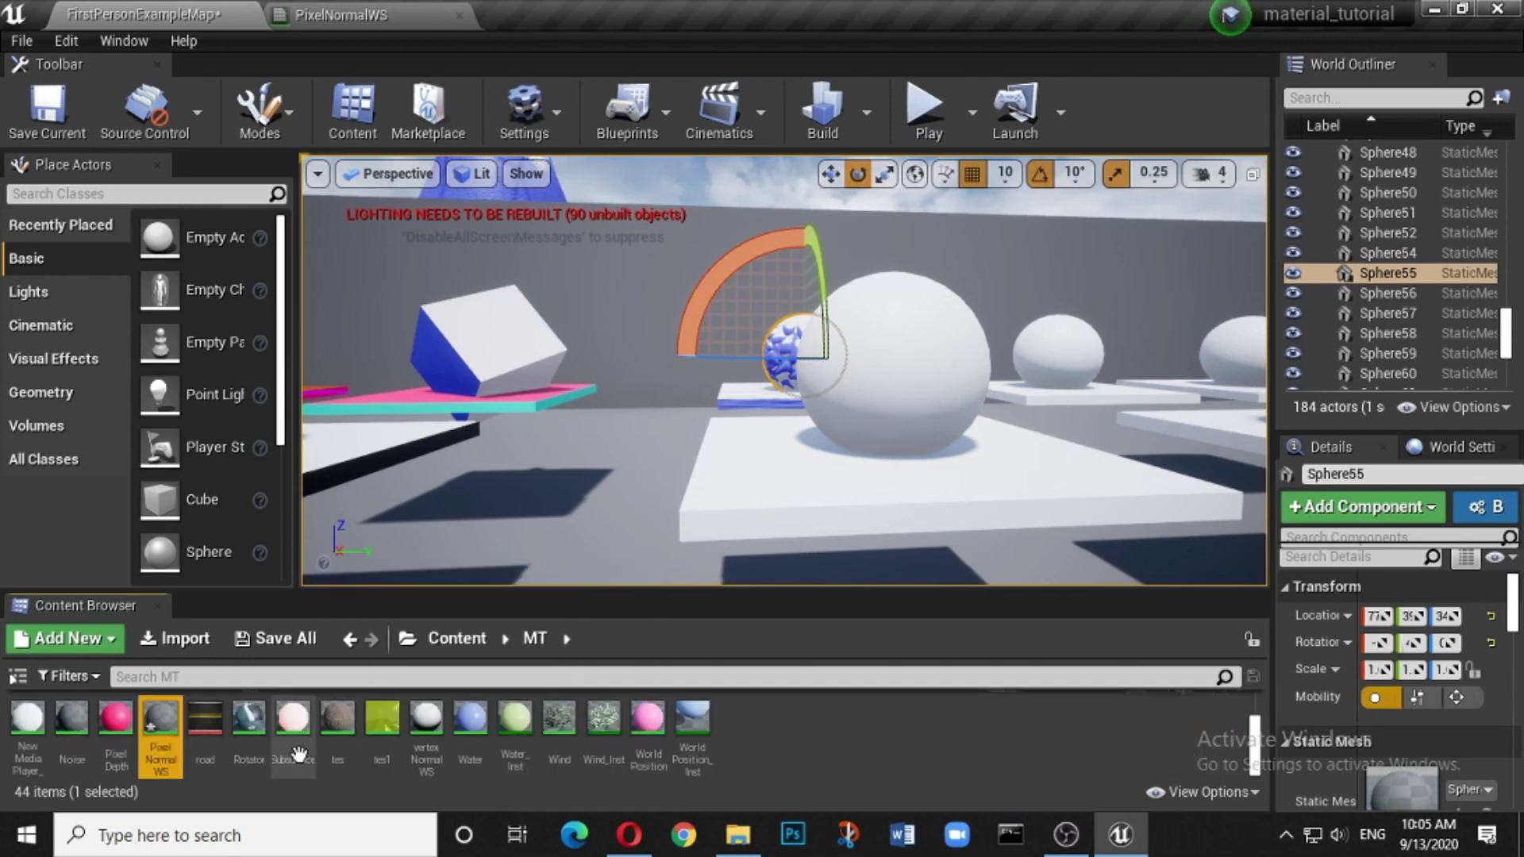
double_click(158, 720)
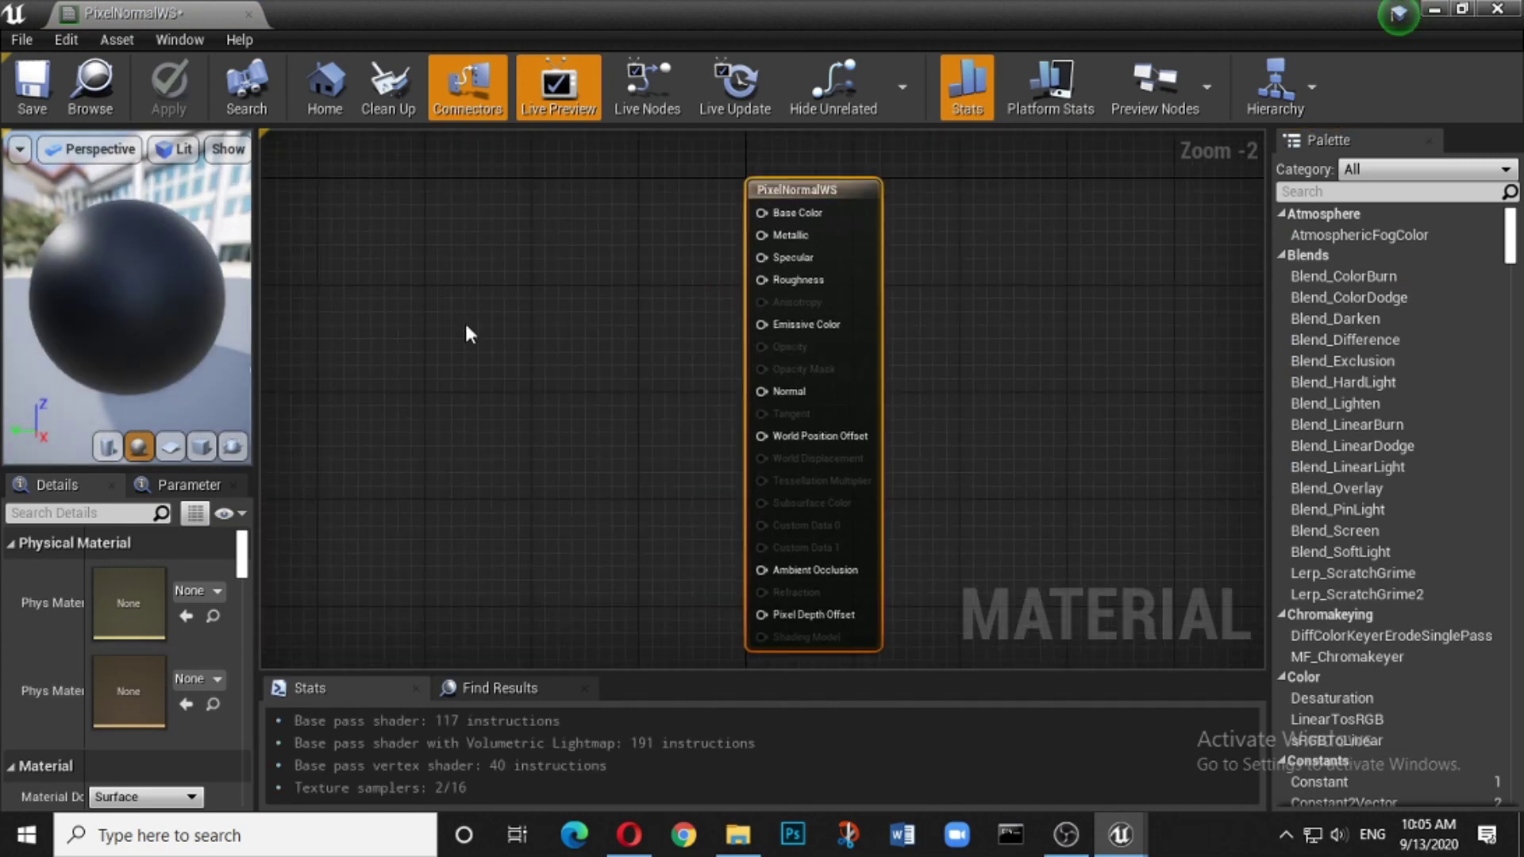
Step: Add a PixelNormalWS coordinates node to the graph beside the material's result node
right_click(467, 327)
text(spi)
text(xel)
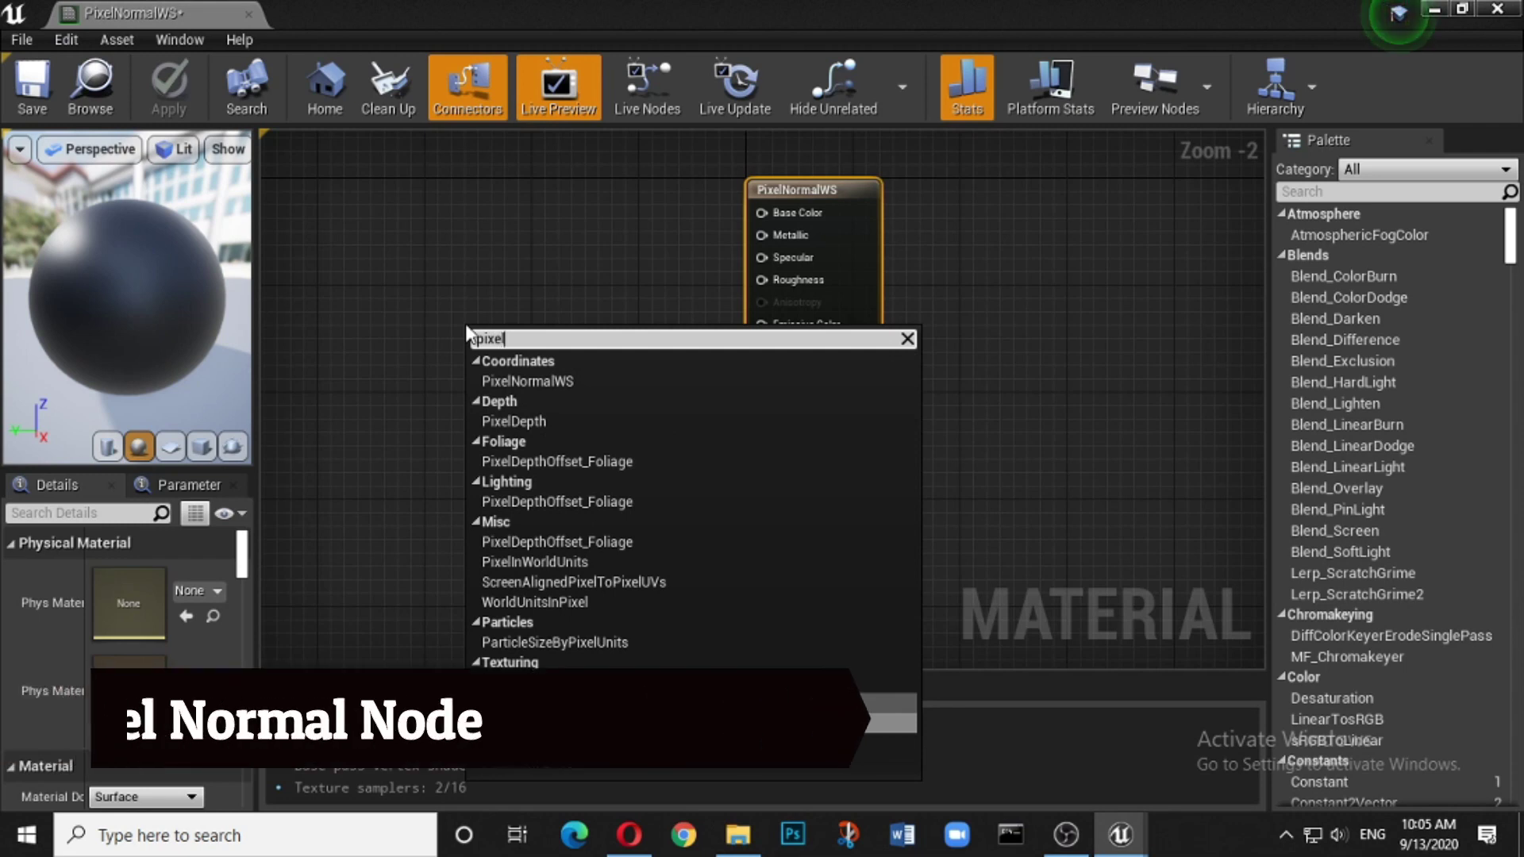
click(508, 381)
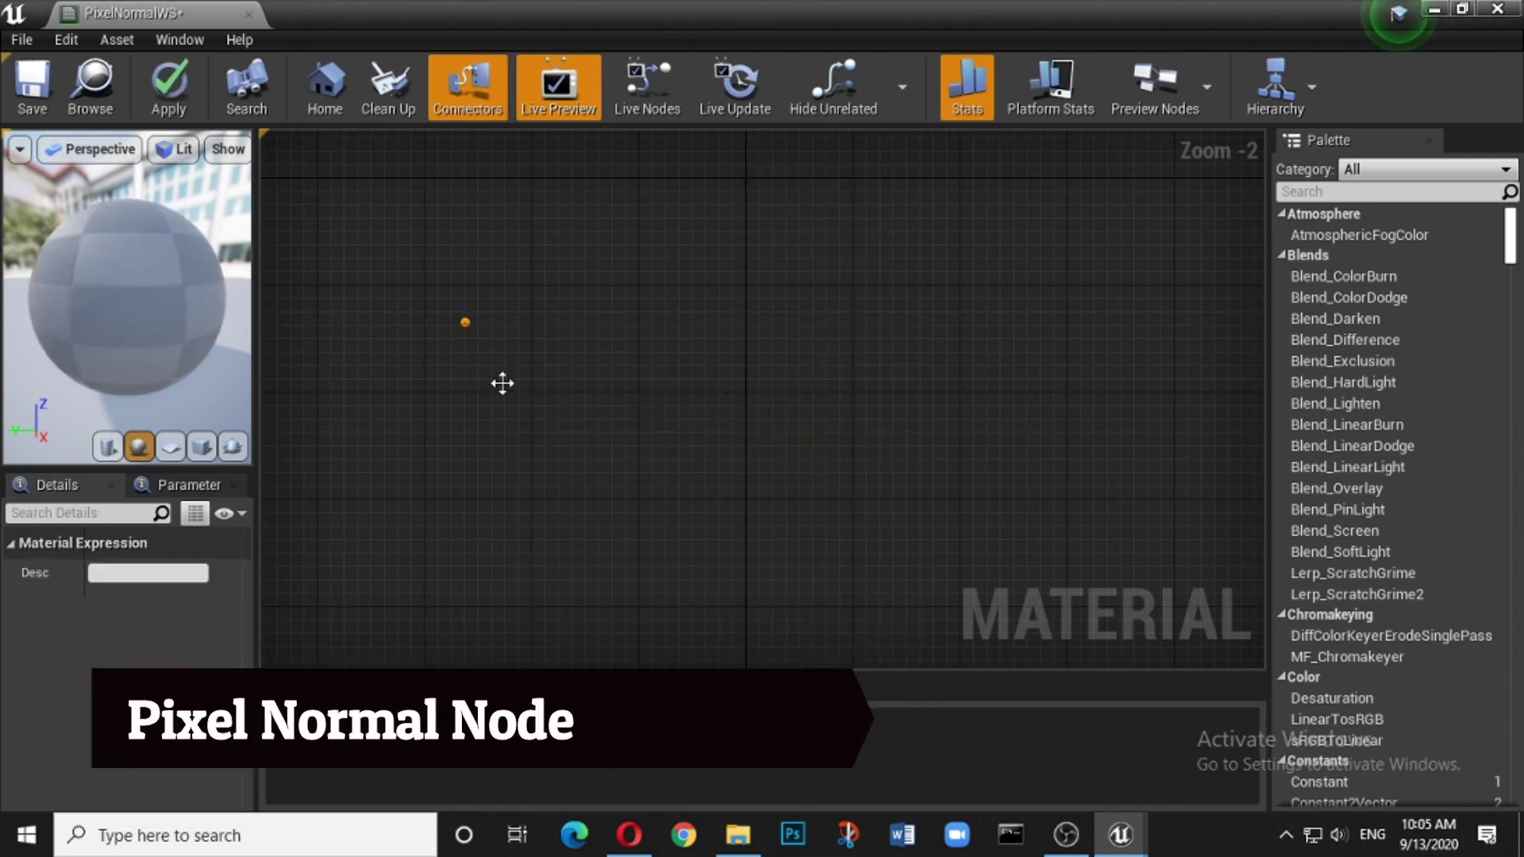
drag(522, 344, 468, 294)
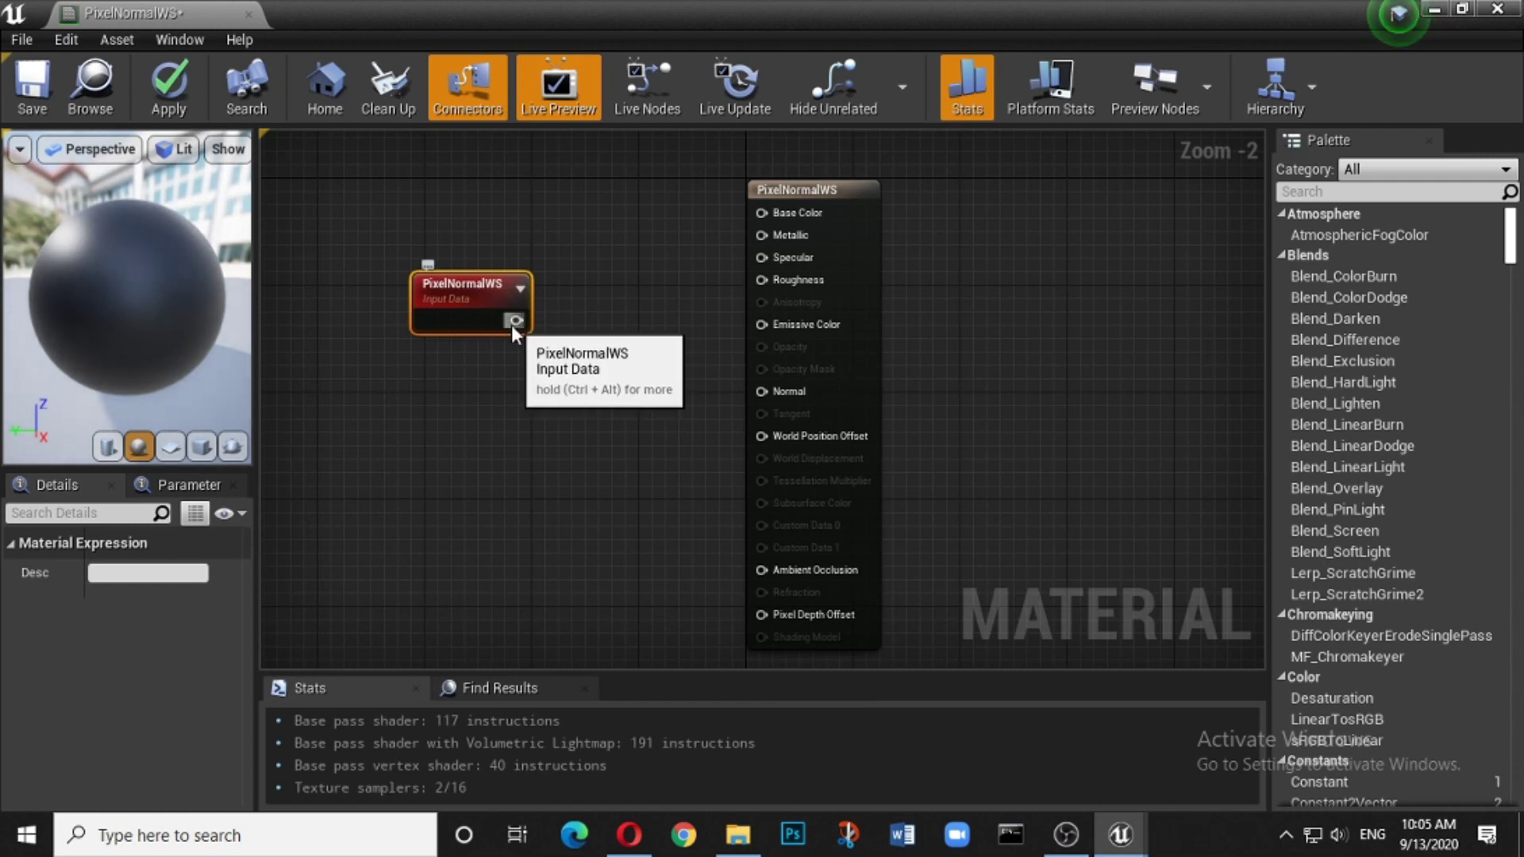
Step: Dock the material editor with the other open editors and connect the PixelNormalWS node's output to Base Color
drag(167, 12, 535, 15)
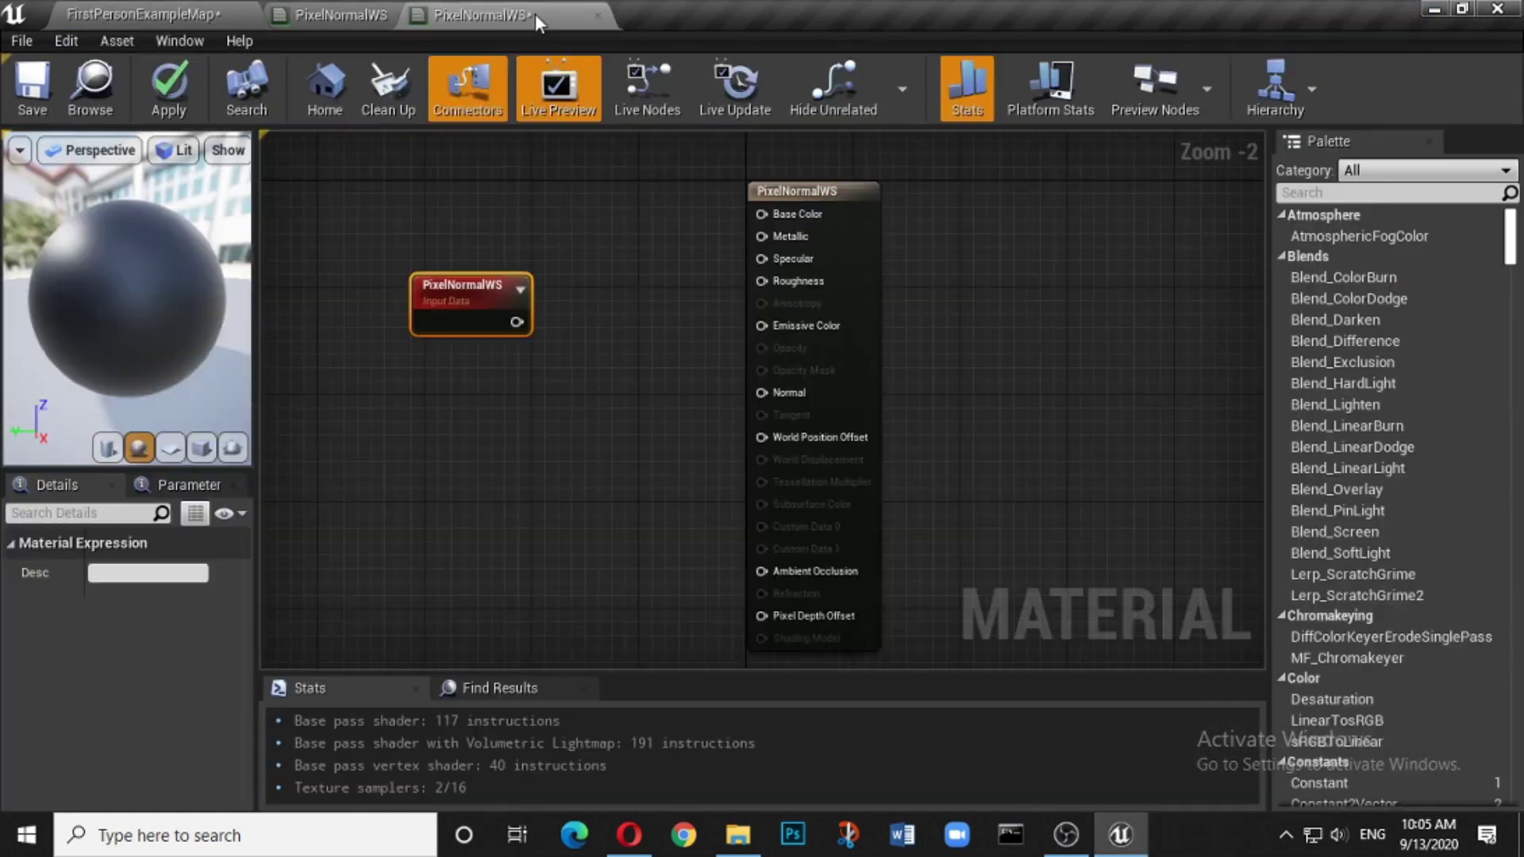
drag(518, 322, 980, 188)
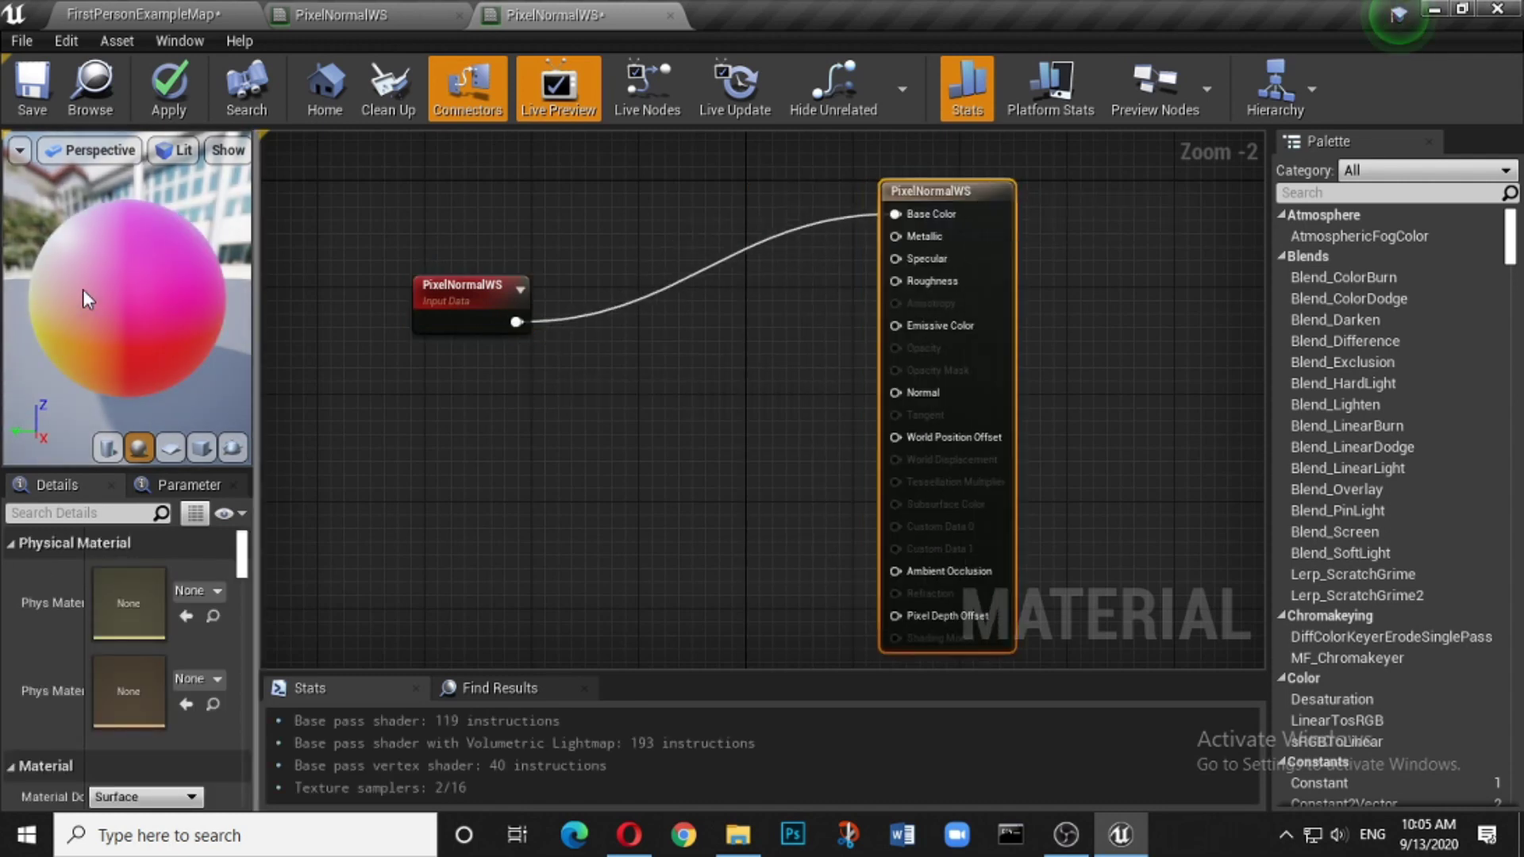
drag(87, 280, 87, 313)
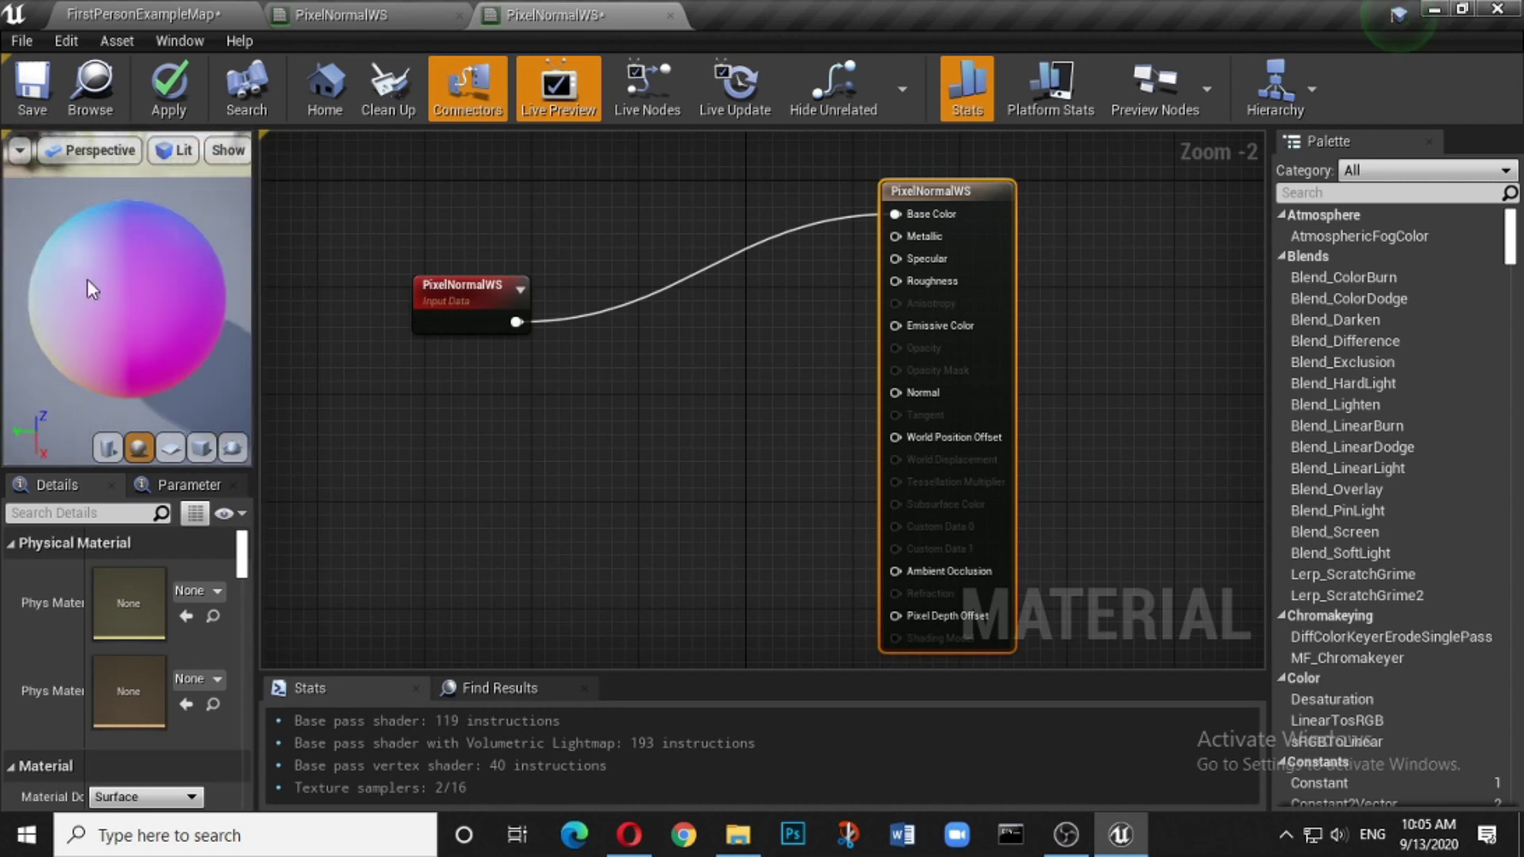
Step: Add a Texture Sample node below PixelNormalWS and connect its RGB output to the material's Normal input
right_click(522, 456)
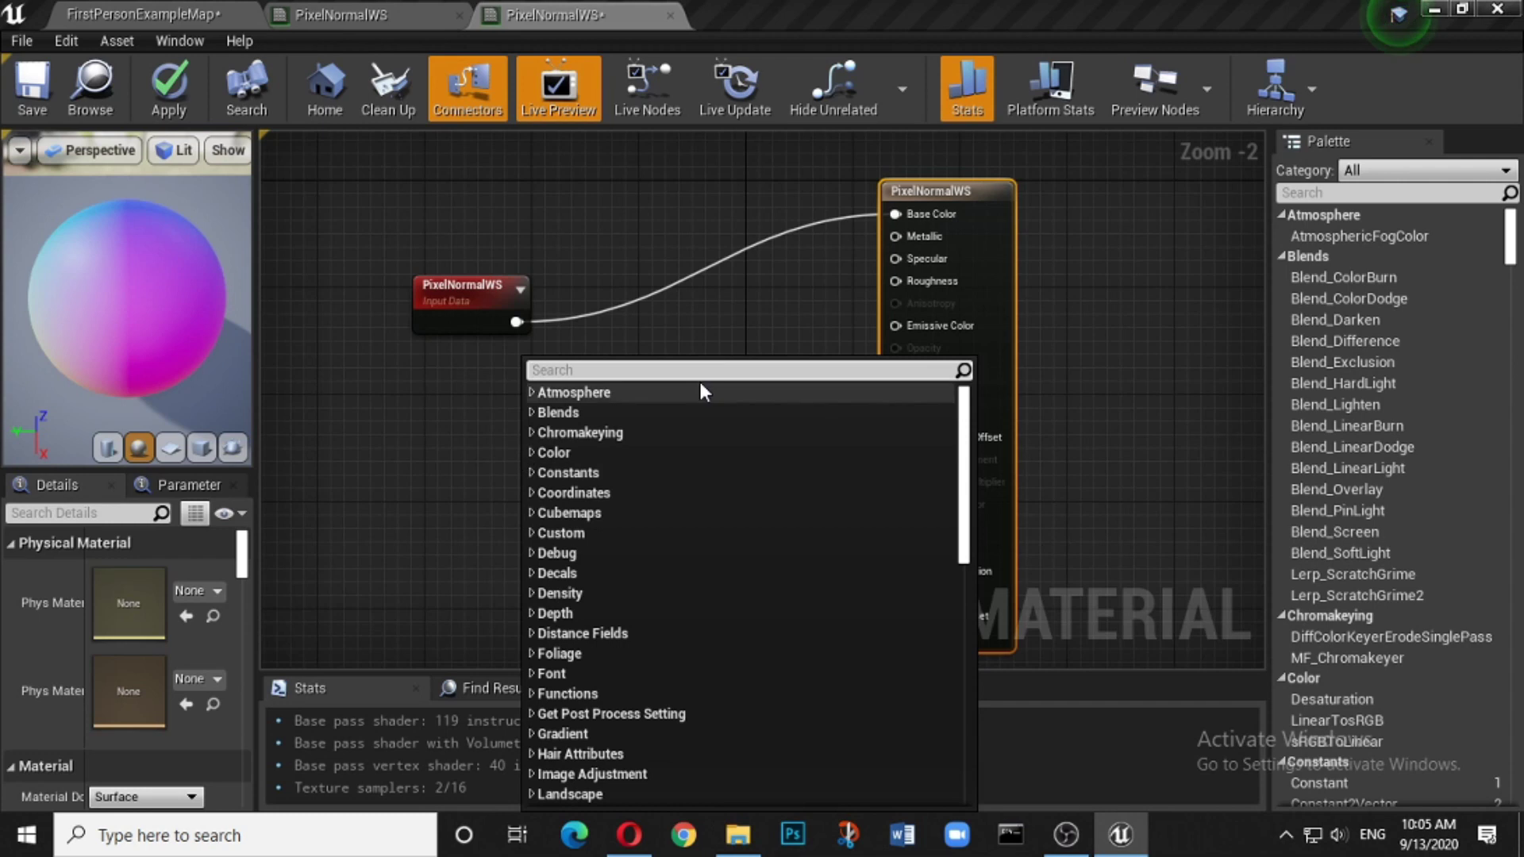
click(728, 308)
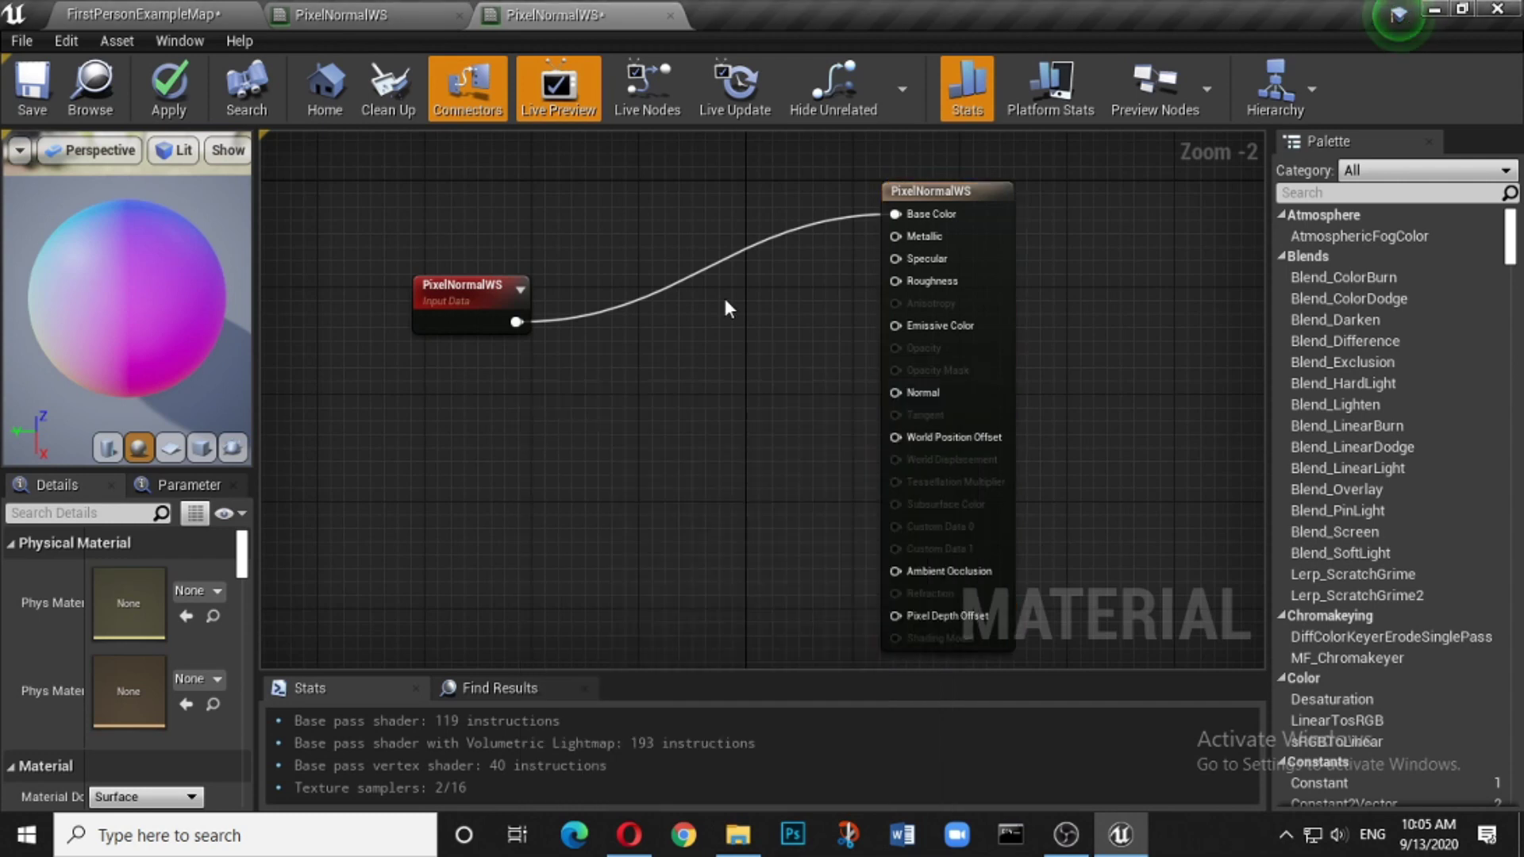
click(725, 308)
drag(846, 309, 897, 393)
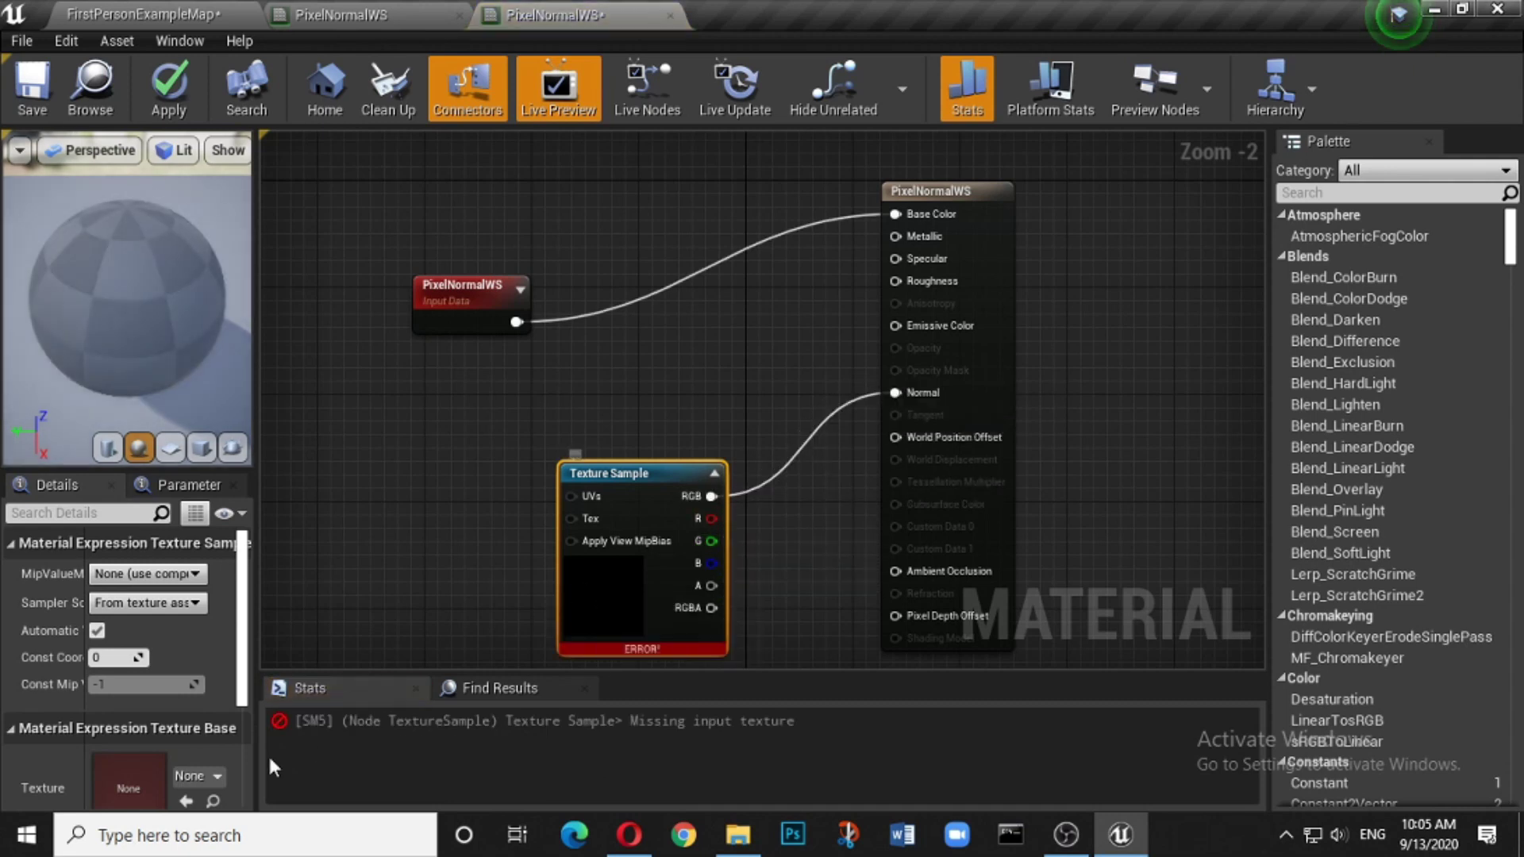
Step: Assign the T_CobbleStone_Pebble_N texture to the Texture Sample node
click(200, 775)
scroll(300, 571, down, 2)
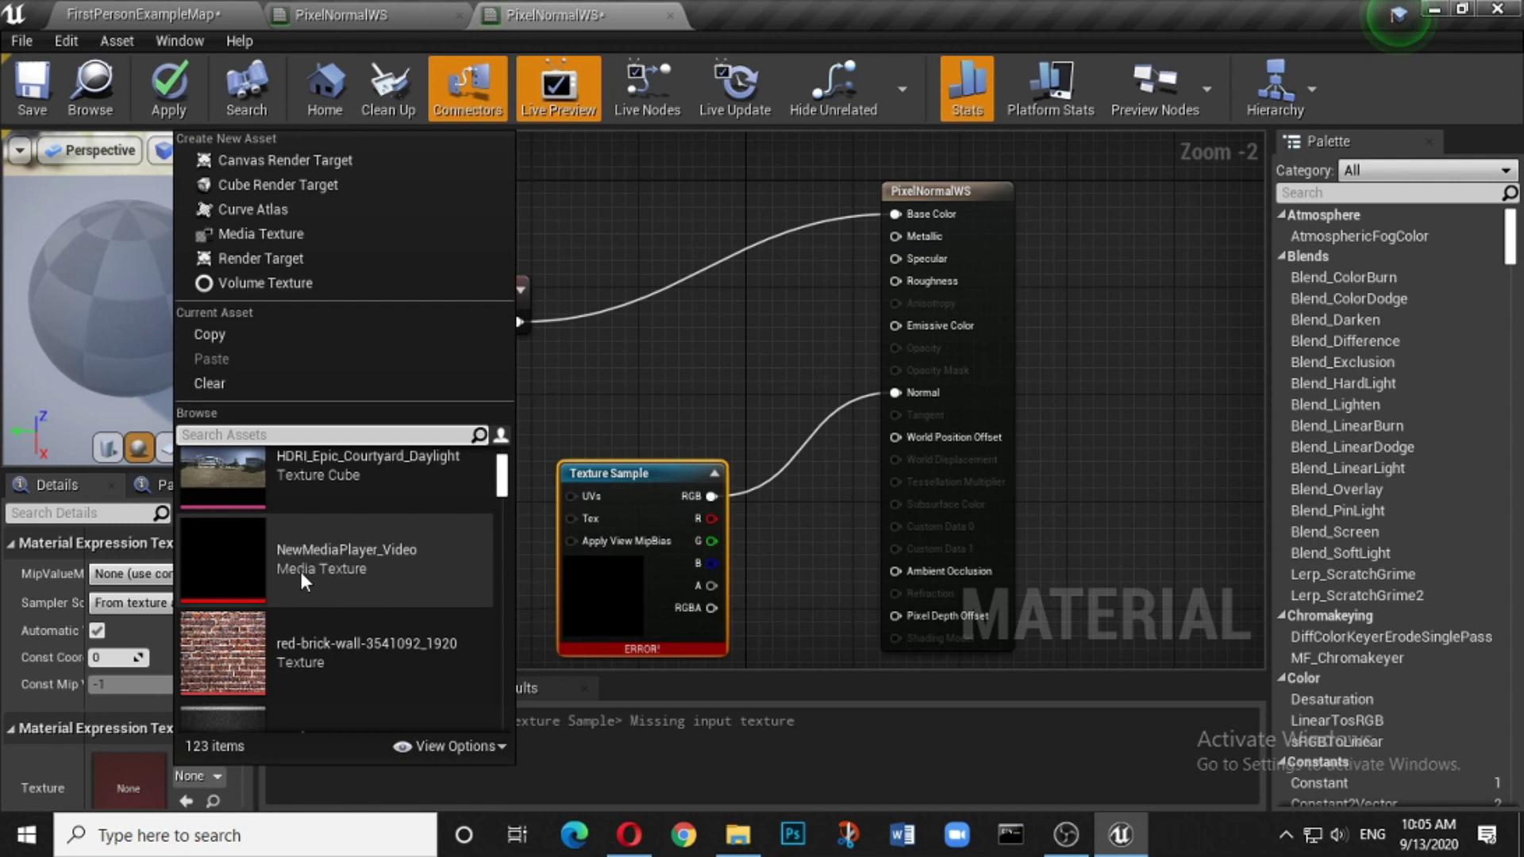
scroll(301, 571, down, 2)
scroll(302, 571, down, 9)
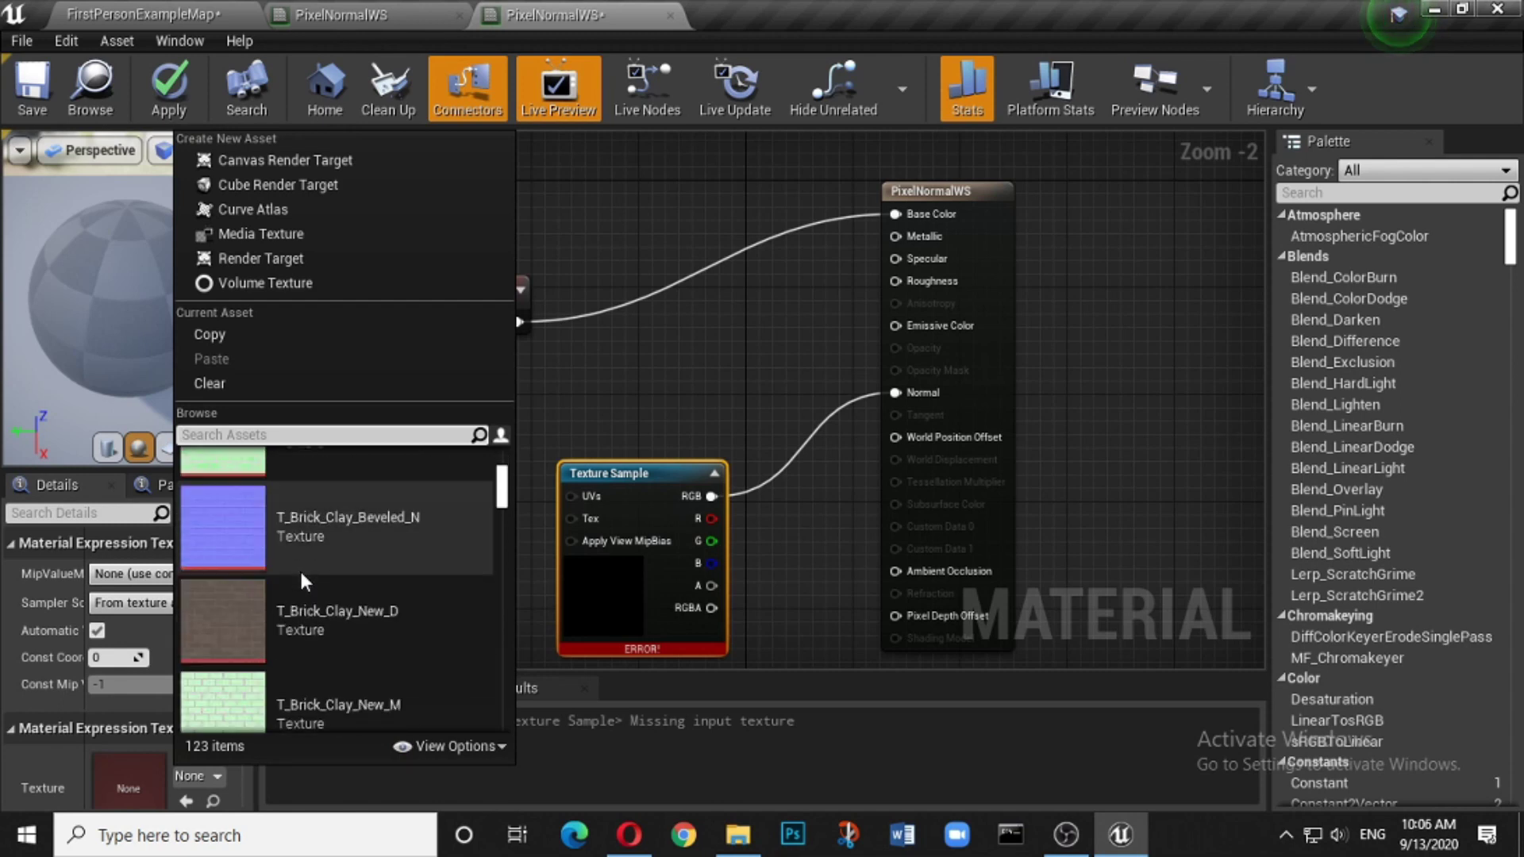
scroll(355, 564, down, 9)
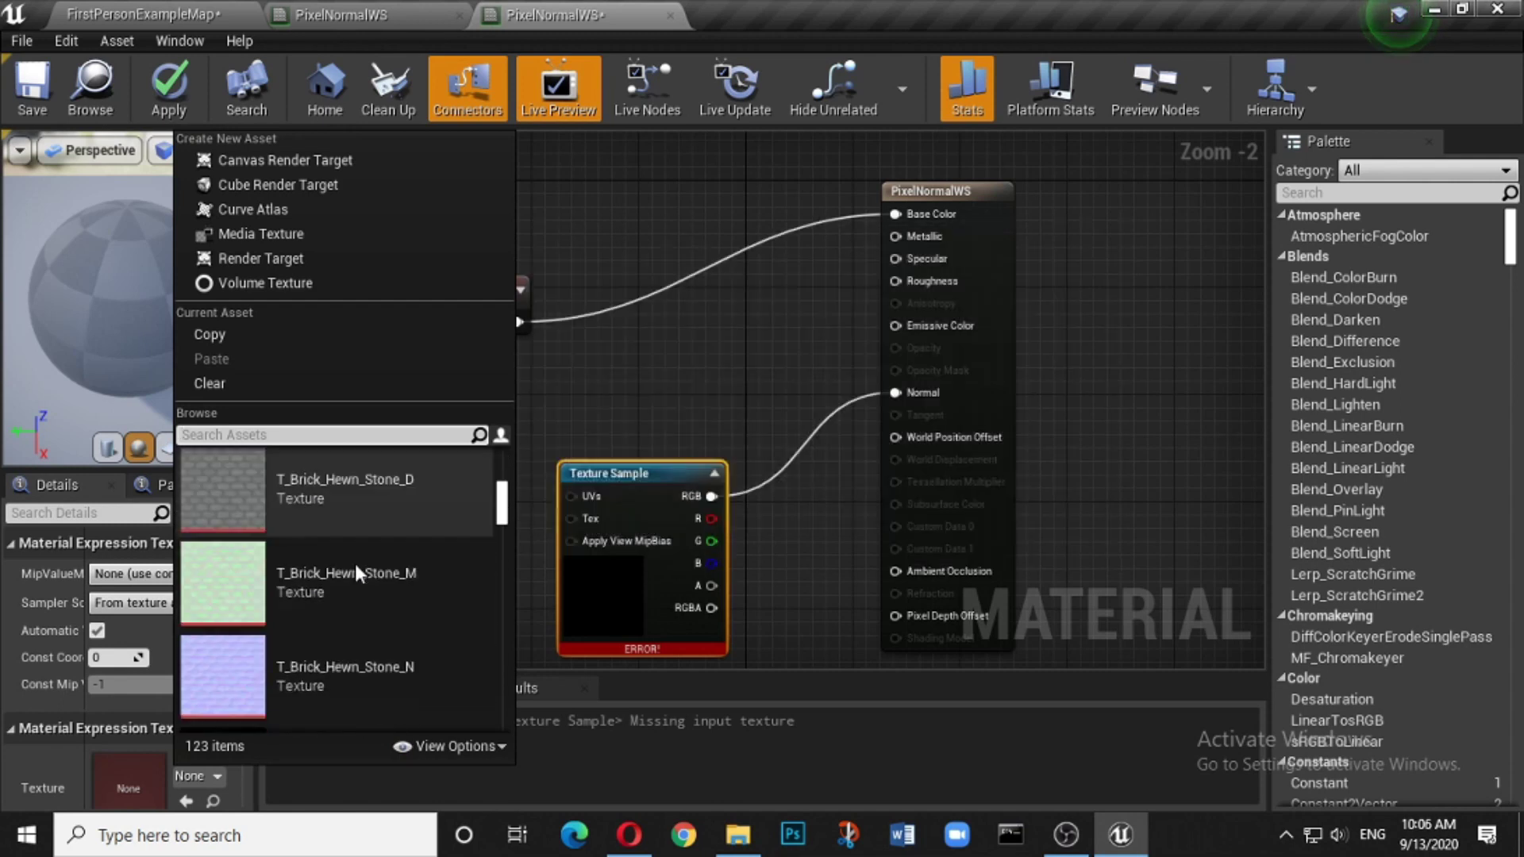
scroll(354, 560, down, 6)
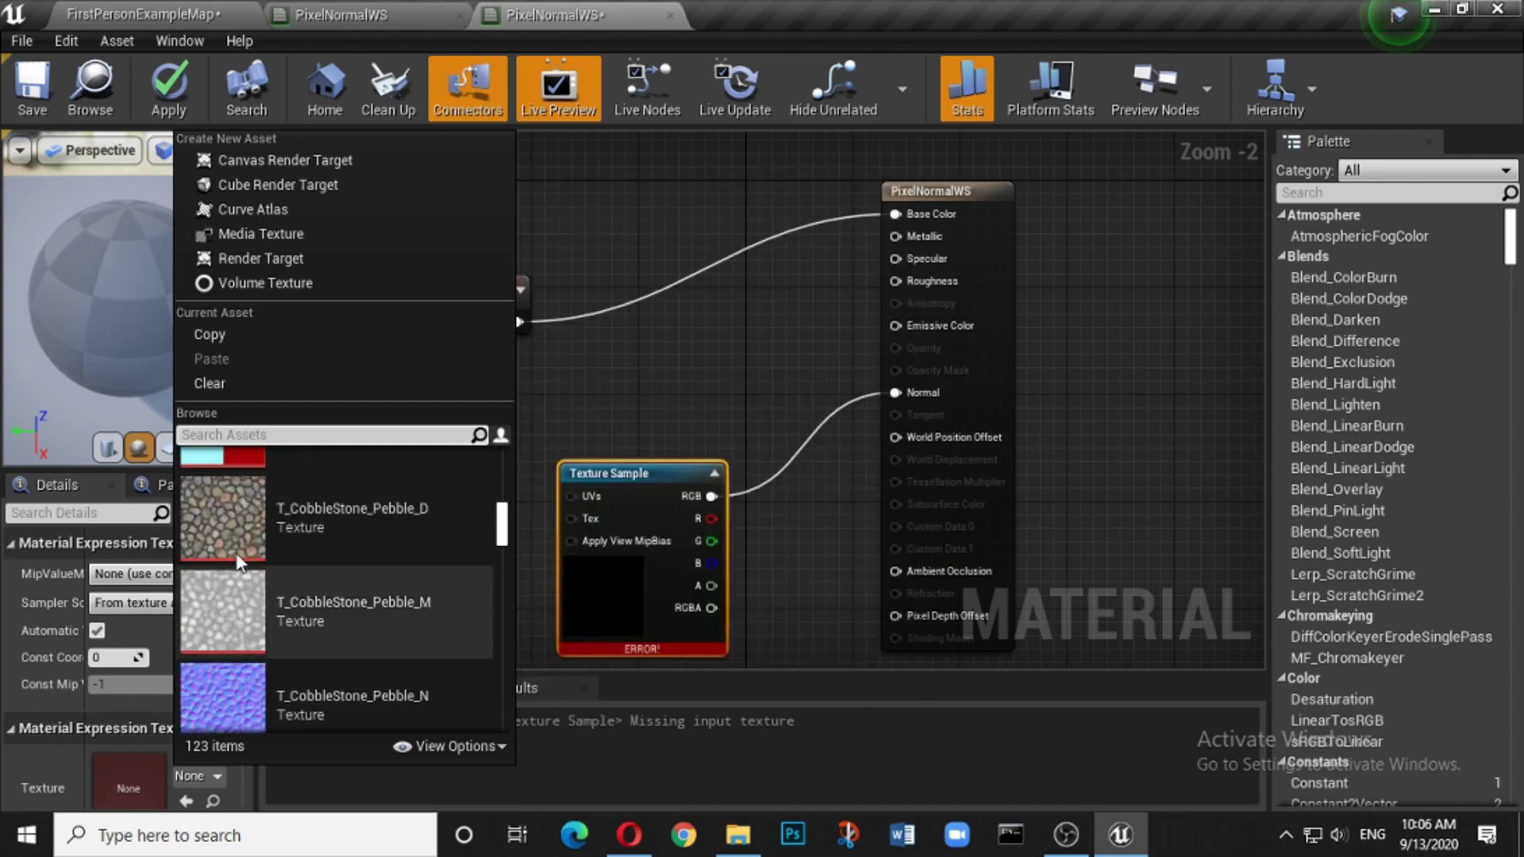
click(219, 683)
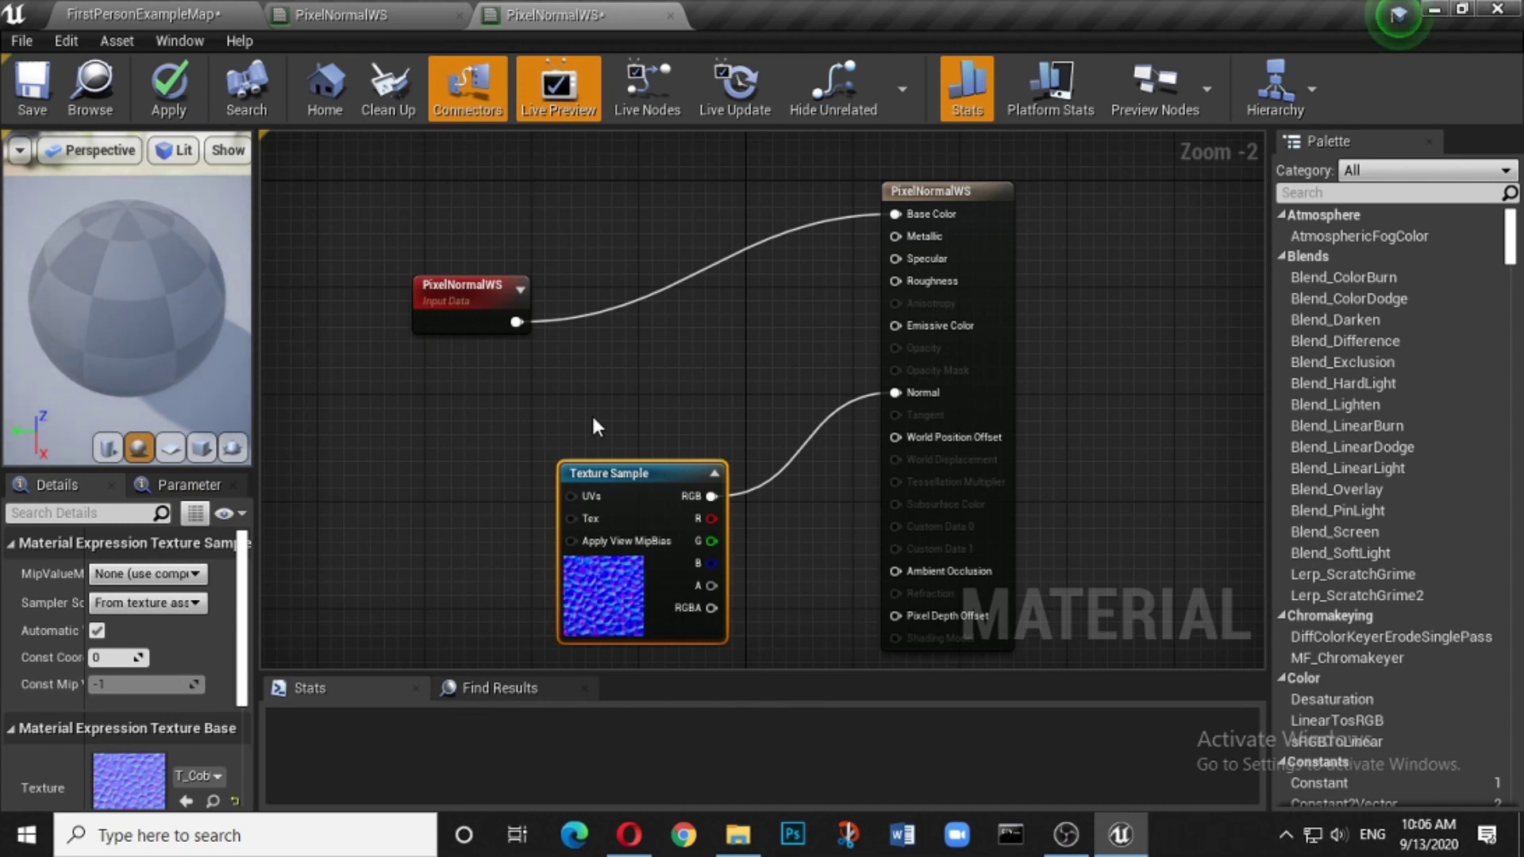
Step: Examine the pixel-normal colours on the preview sphere, then switch the preview mesh to a cube and inspect its sides
drag(73, 332, 379, 423)
drag(159, 342, 300, 401)
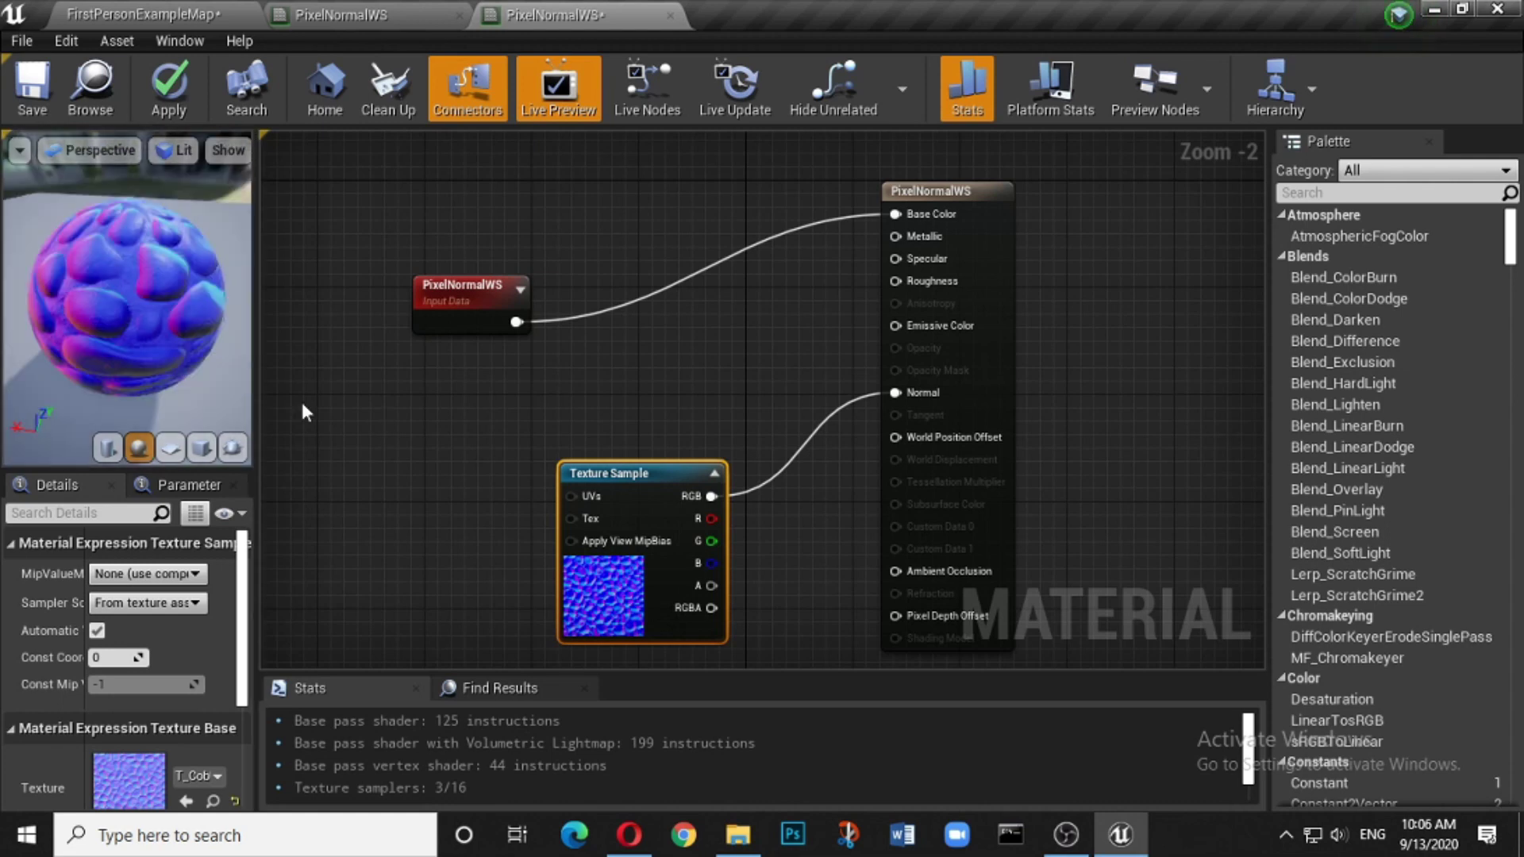
click(202, 455)
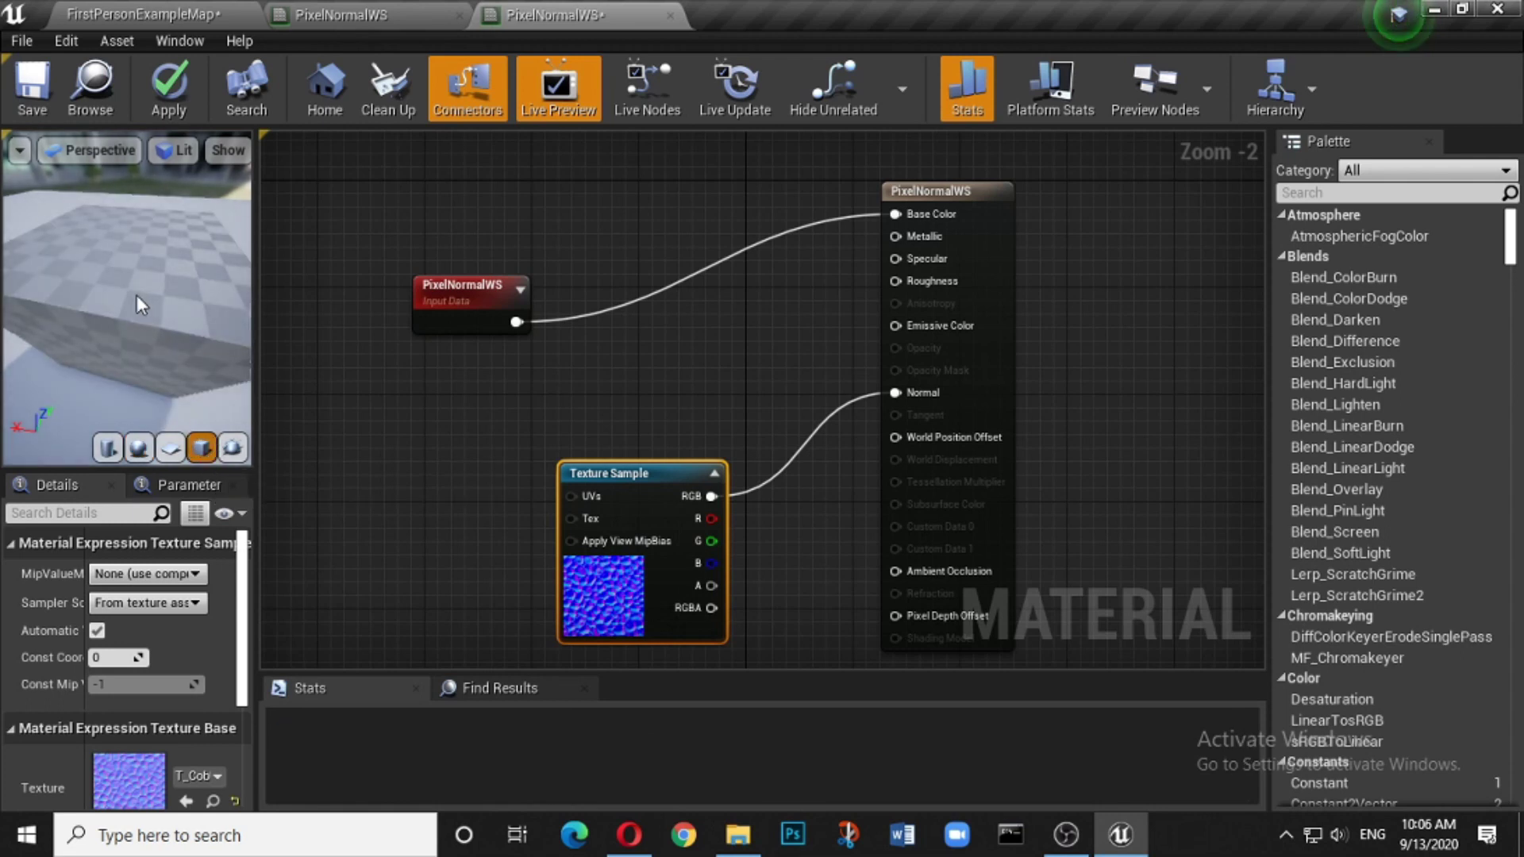
mouse_move(109, 341)
right_down()
mouse_move(101, 306)
mouse_move(108, 349)
right_up()
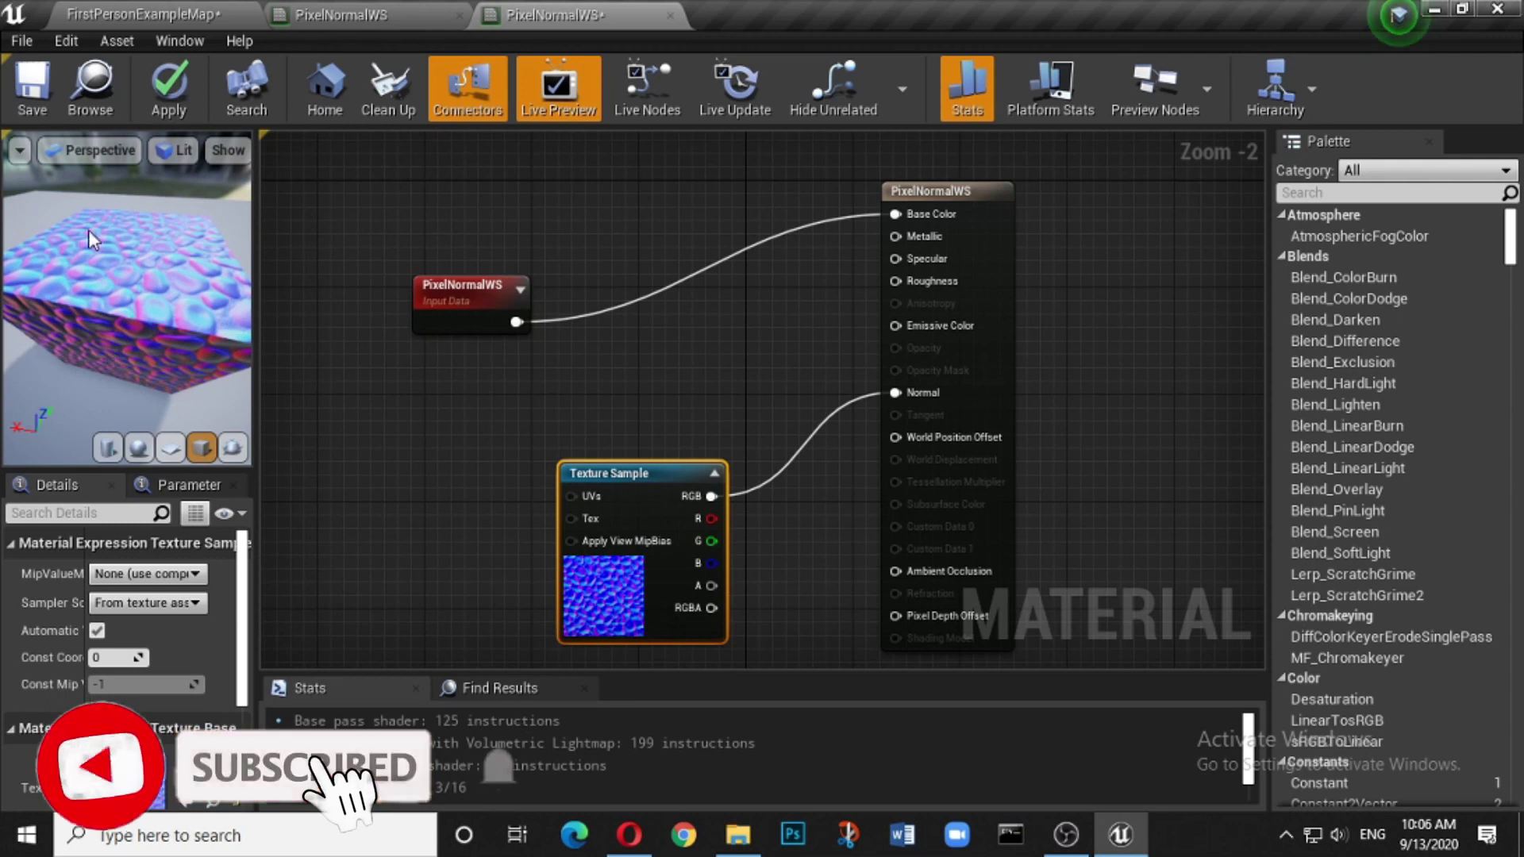
mouse_move(108, 349)
mouse_down()
mouse_move(123, 260)
mouse_move(122, 298)
mouse_move(130, 311)
mouse_move(156, 295)
mouse_move(167, 341)
mouse_move(151, 346)
mouse_move(133, 279)
mouse_move(140, 325)
mouse_move(125, 306)
mouse_move(111, 343)
mouse_move(170, 349)
mouse_move(169, 317)
mouse_move(154, 359)
mouse_move(79, 359)
mouse_up()
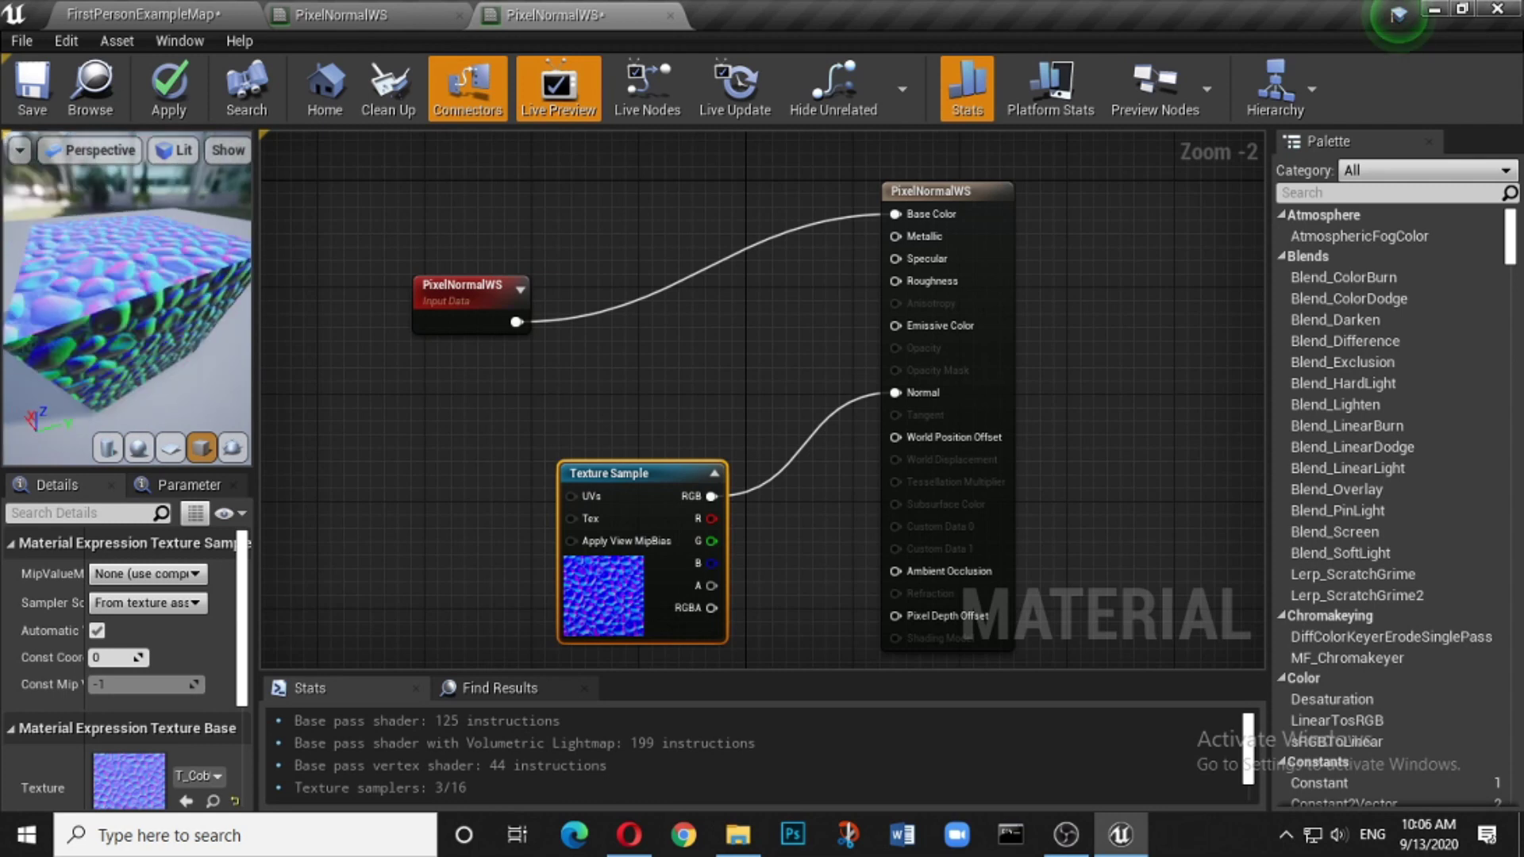
Step: Add a VertexNormalWS node above PixelNormalWS and connect it to Base Color in place of the pixel normal
right_click(408, 210)
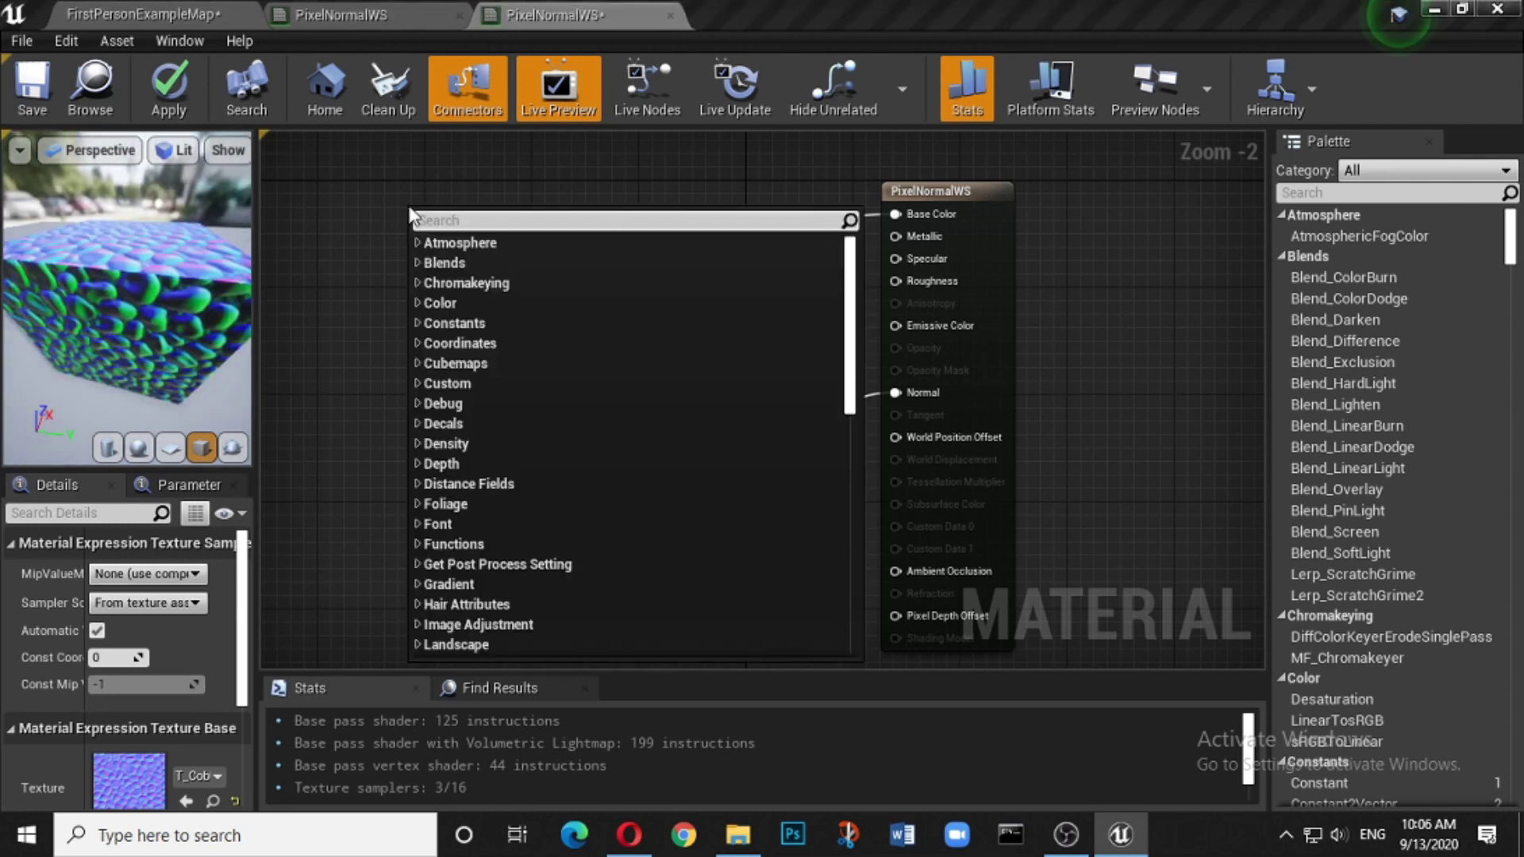
text(vert)
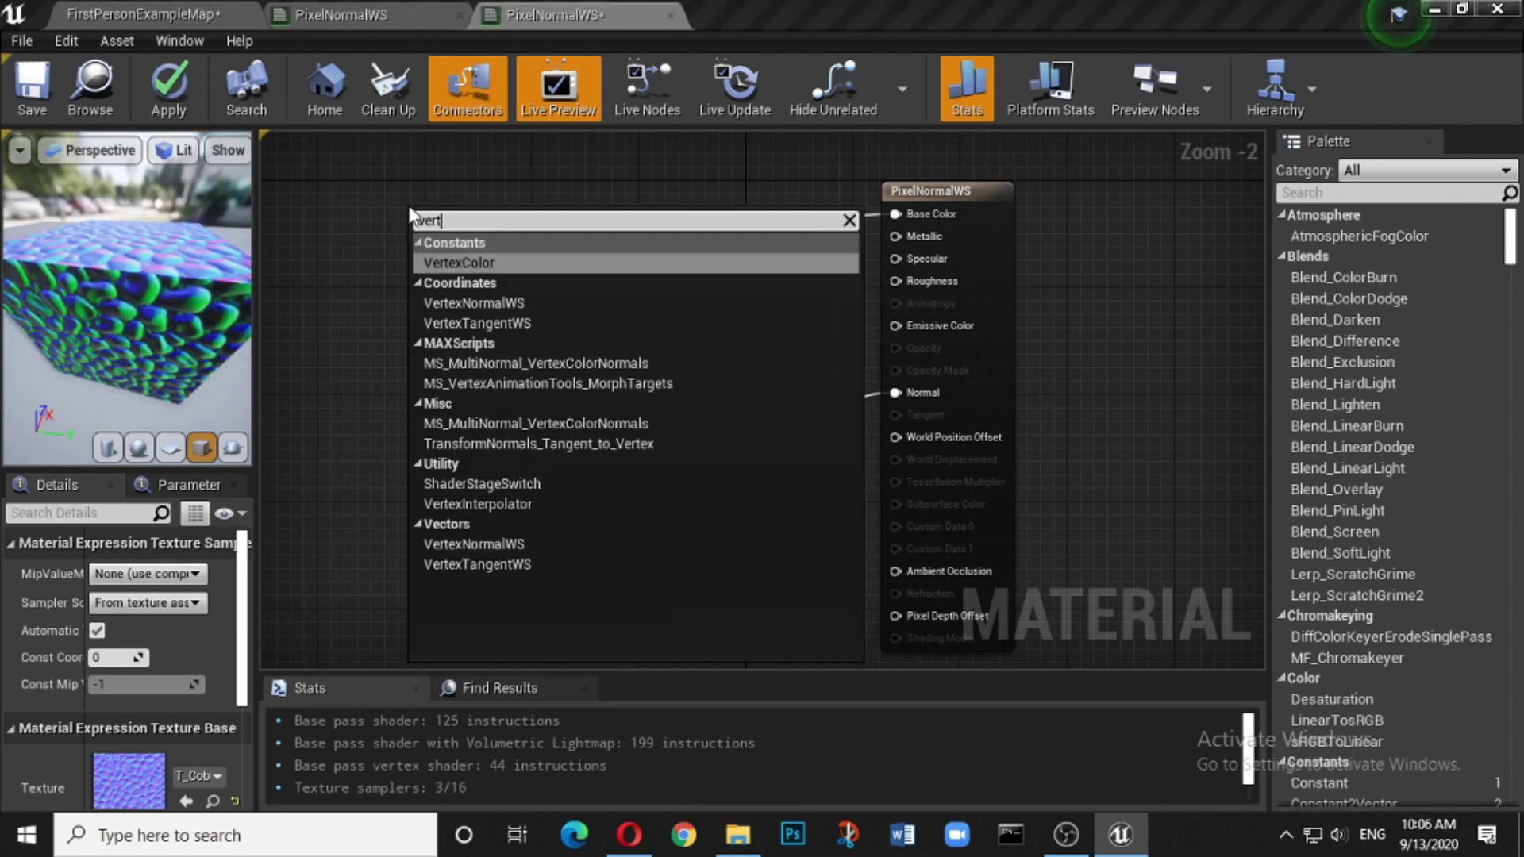
click(562, 302)
drag(520, 251, 895, 214)
Step: Examine the vertex-normal colours on the preview cube and reconnect the PixelNormalWS node to Base Color
drag(155, 267, 149, 303)
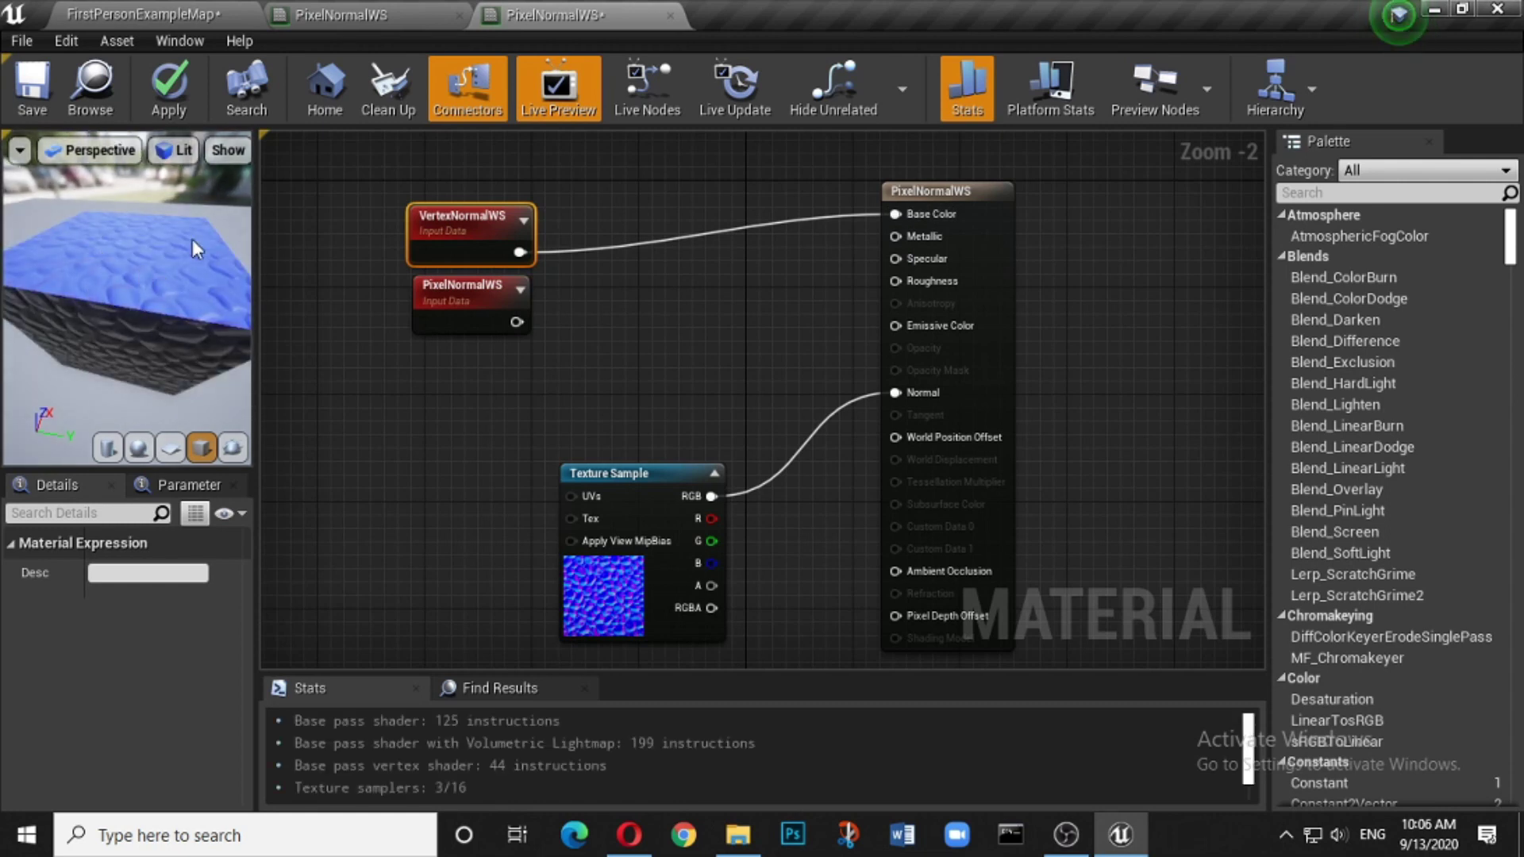
drag(111, 350, 79, 301)
drag(515, 323, 899, 213)
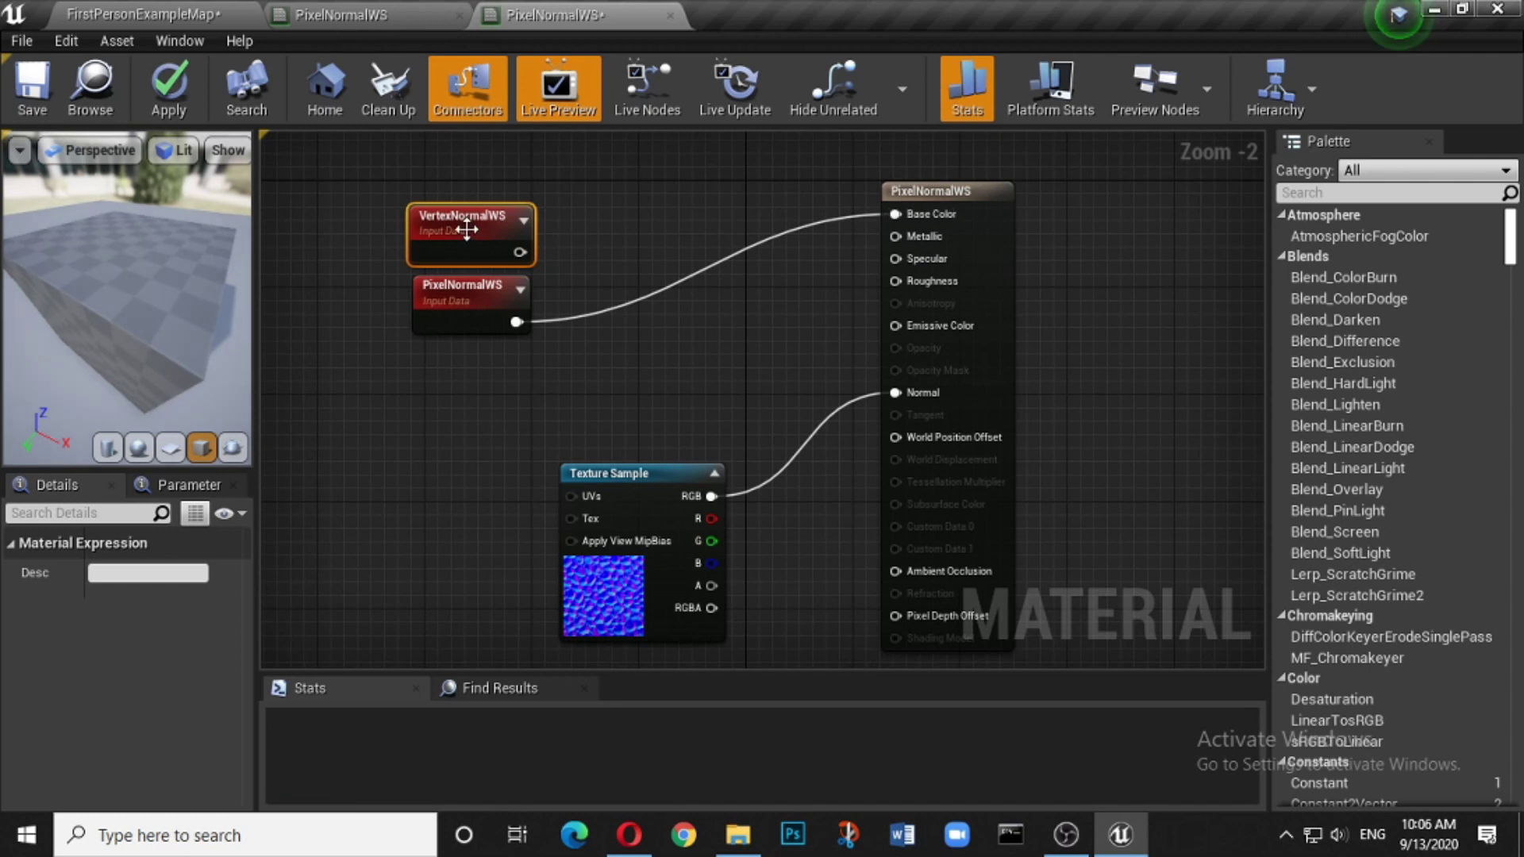
Step: Arrange VertexNormalWS and PixelNormalWS side by side with the Texture Sample node beneath them, and inspect another side of the preview cube
drag(466, 229, 349, 205)
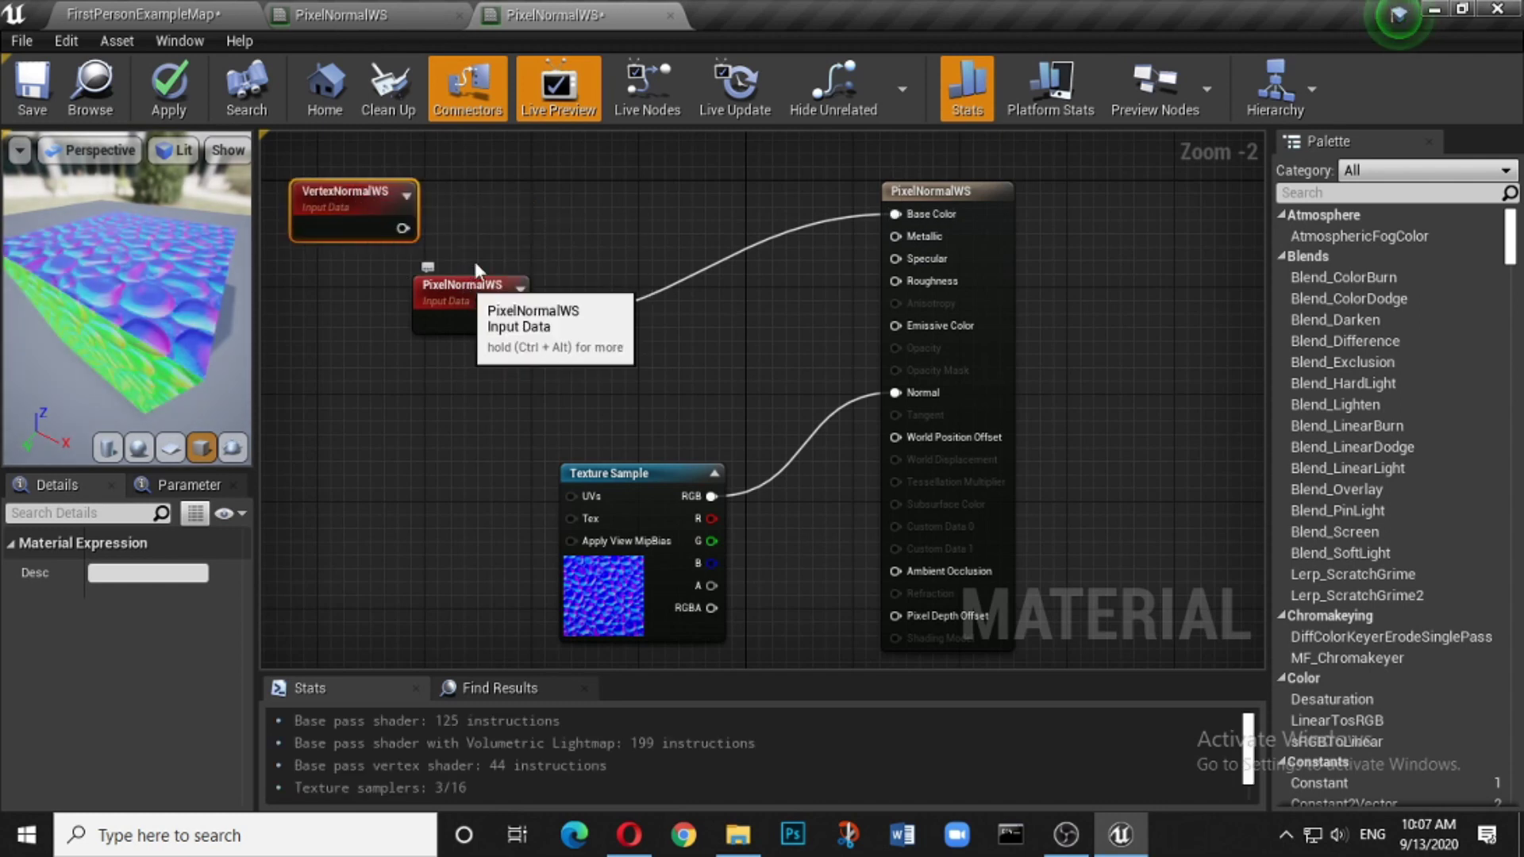
drag(462, 283, 487, 194)
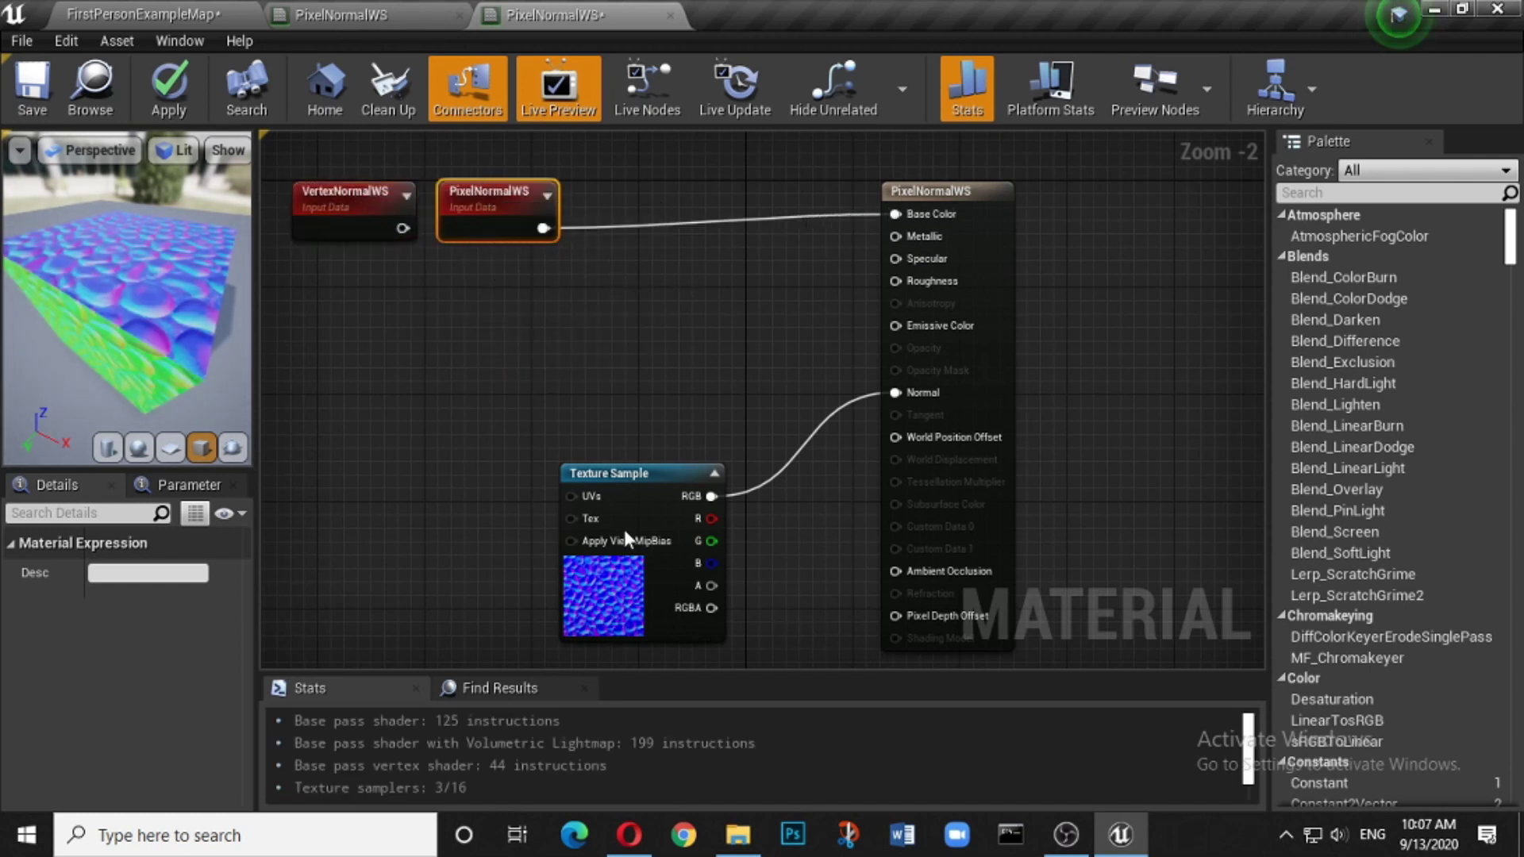
drag(669, 481, 600, 373)
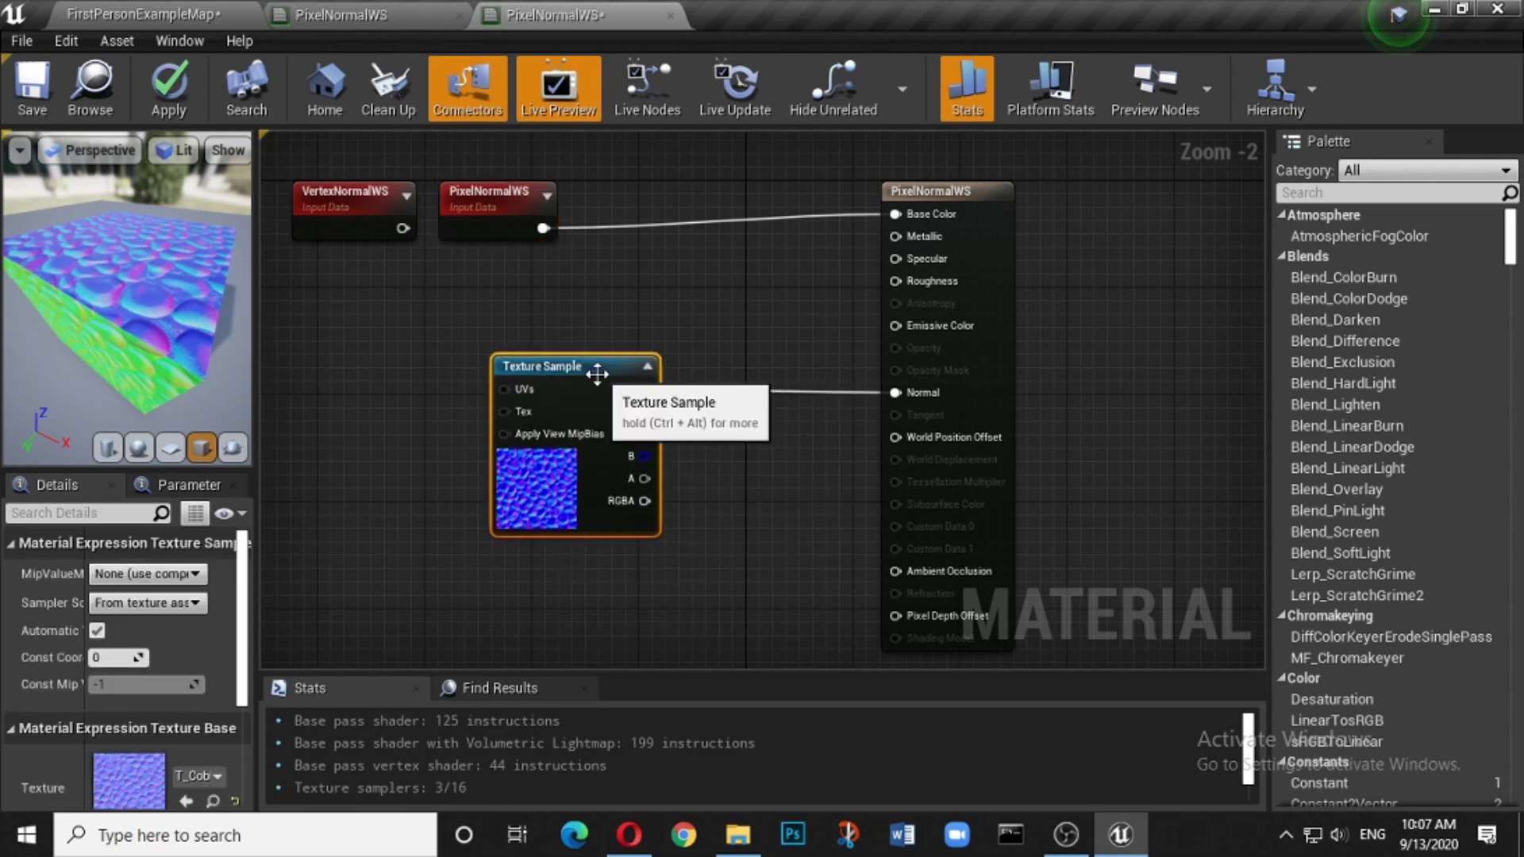
drag(88, 318, 218, 267)
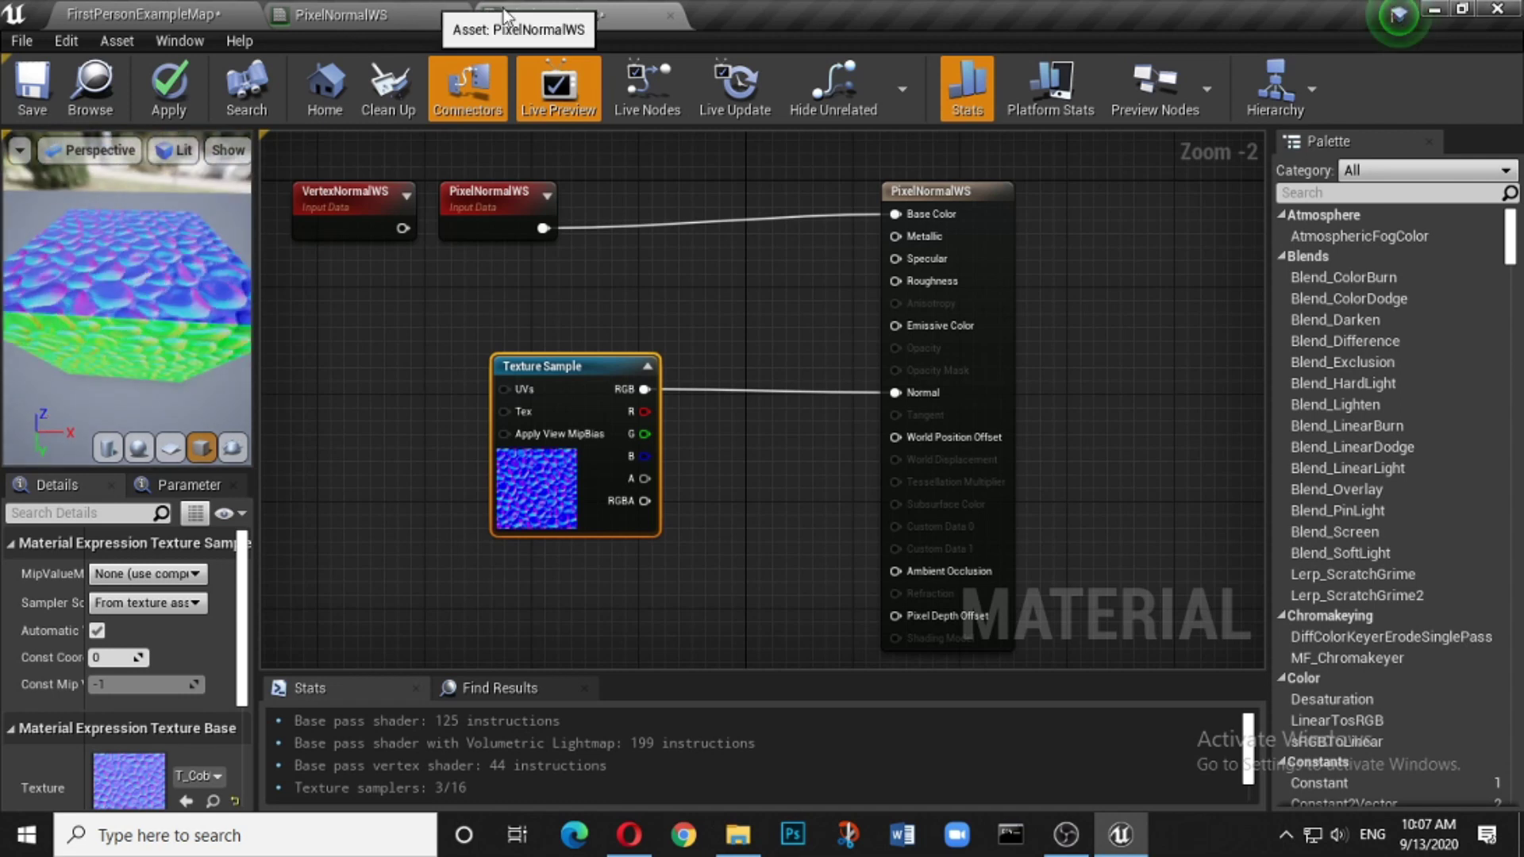
Step: Apply the new Pixel Normal WS material to the large white sphere and the slab under it in the FirstPersonExampleMap level
click(151, 13)
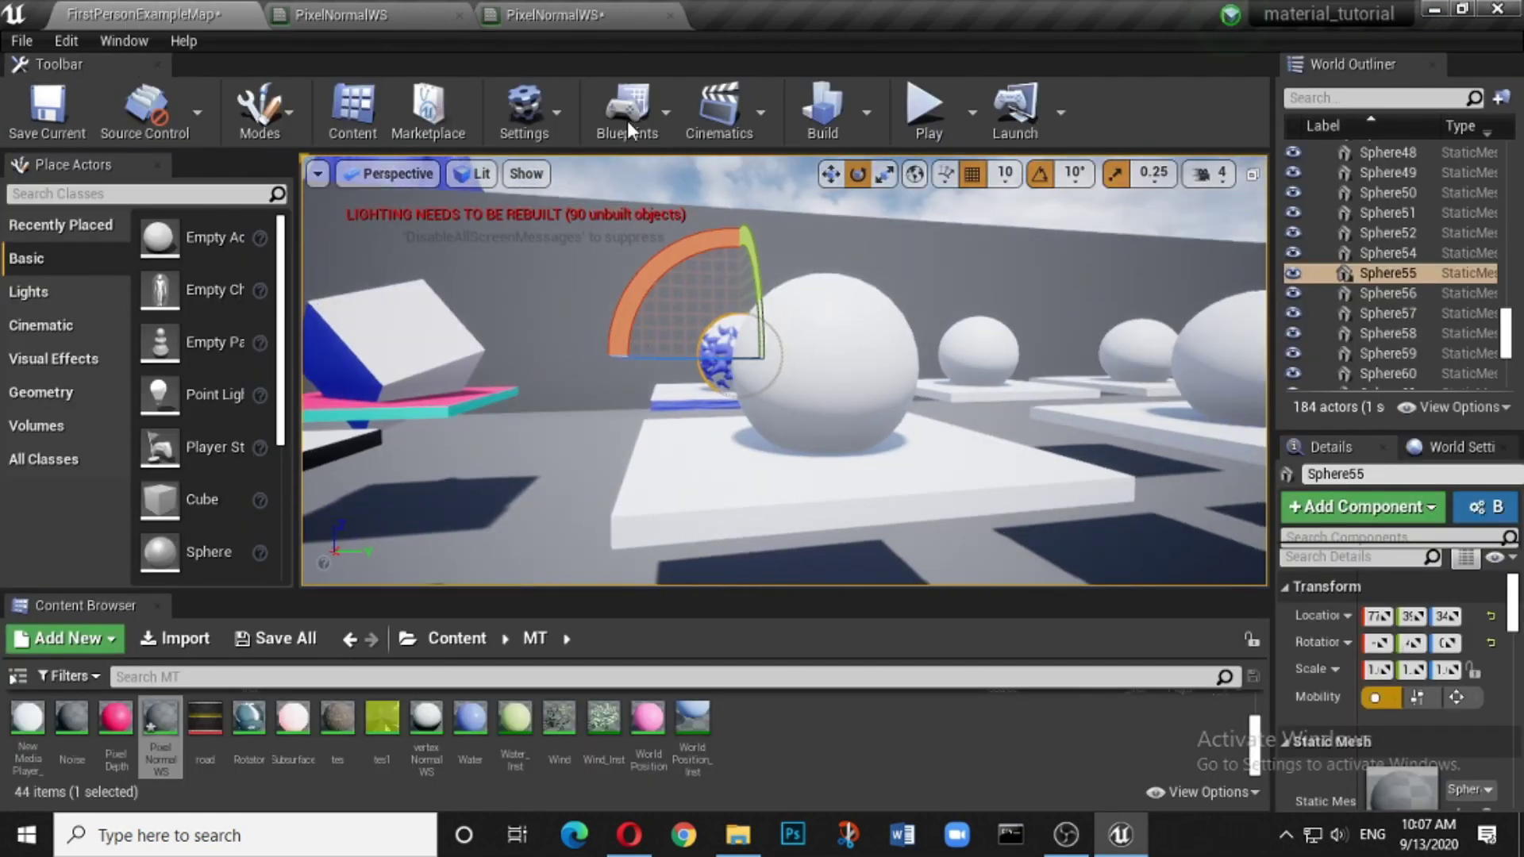
click(574, 17)
click(151, 12)
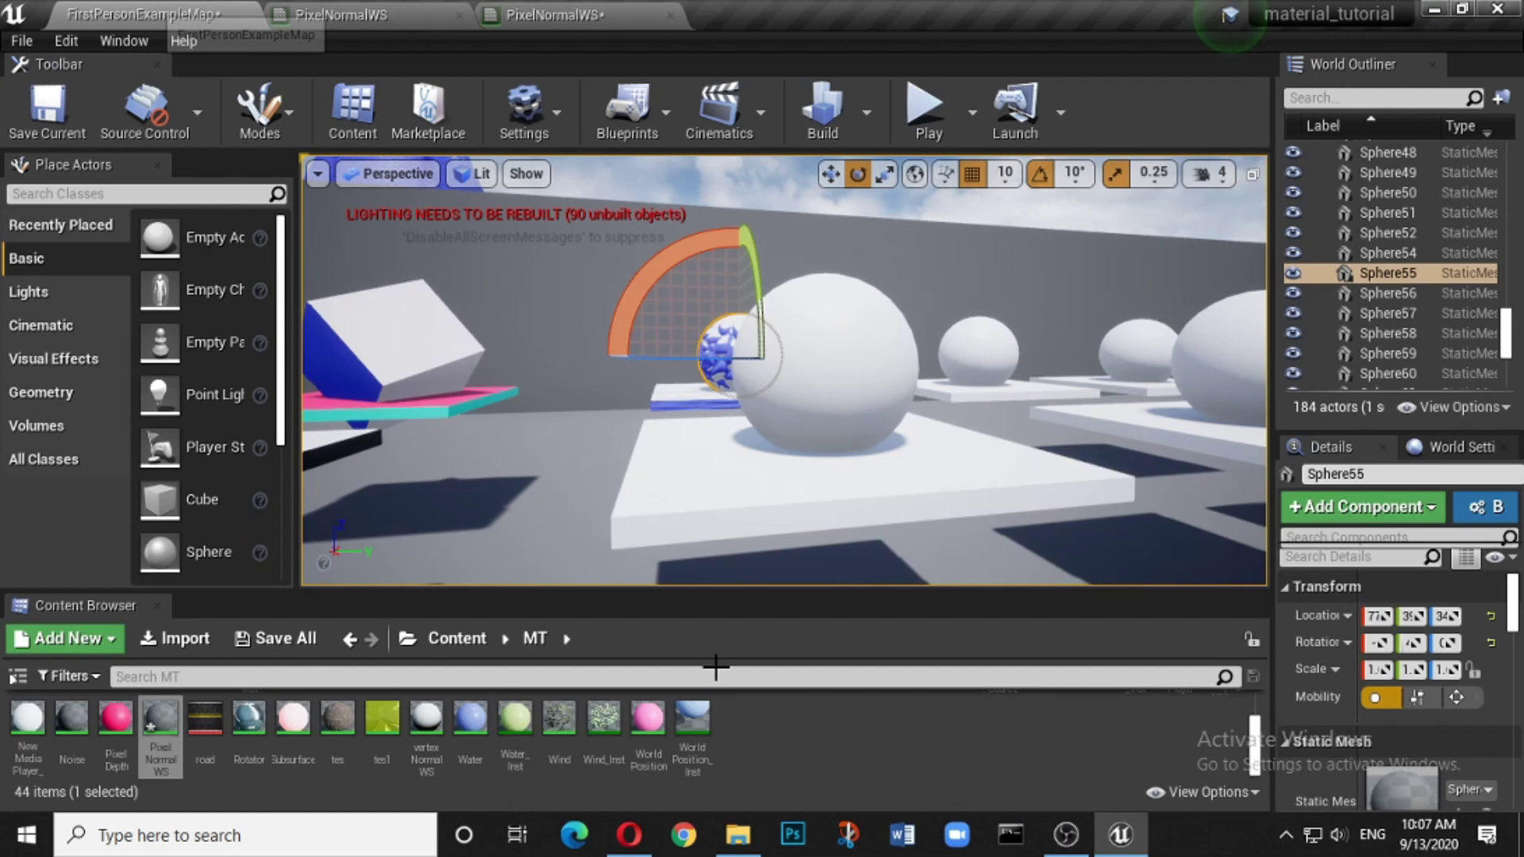
click(693, 719)
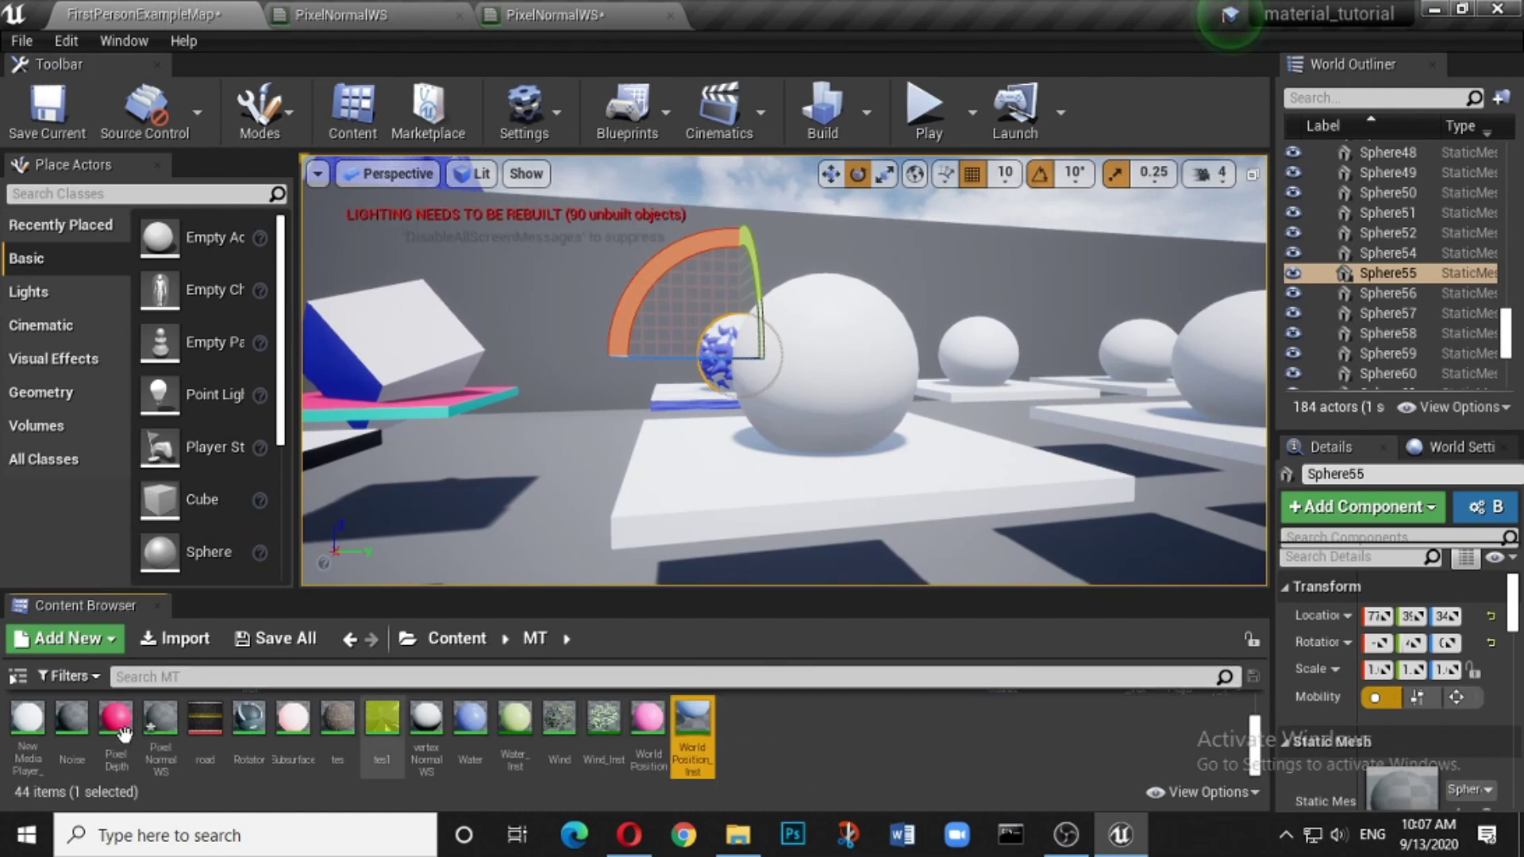
drag(162, 720, 822, 381)
drag(160, 718, 679, 485)
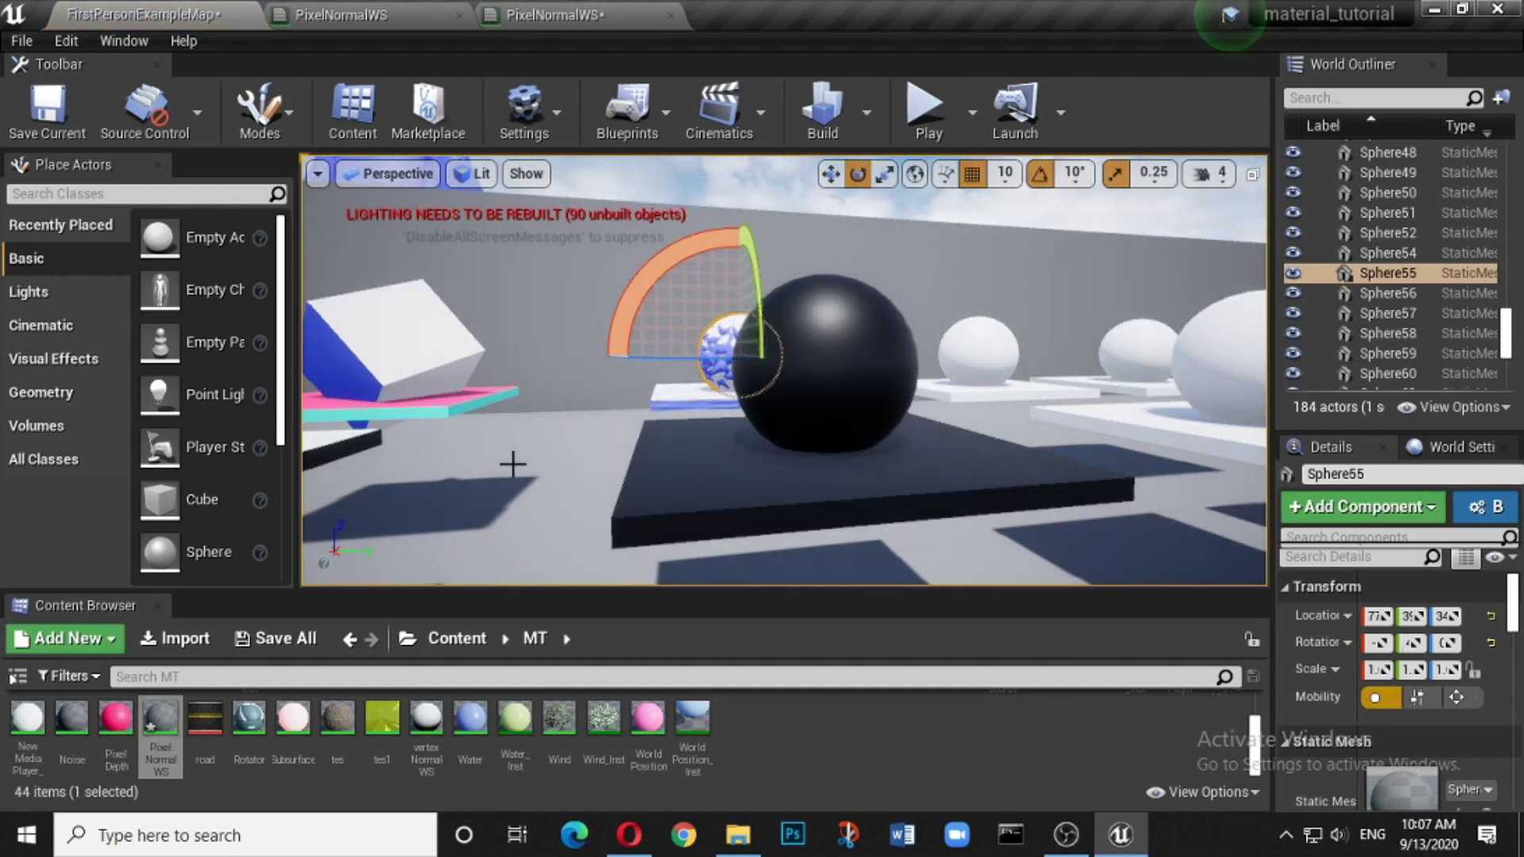
Step: Save the new PixelNormalWS material and return to the level
click(590, 24)
click(12, 79)
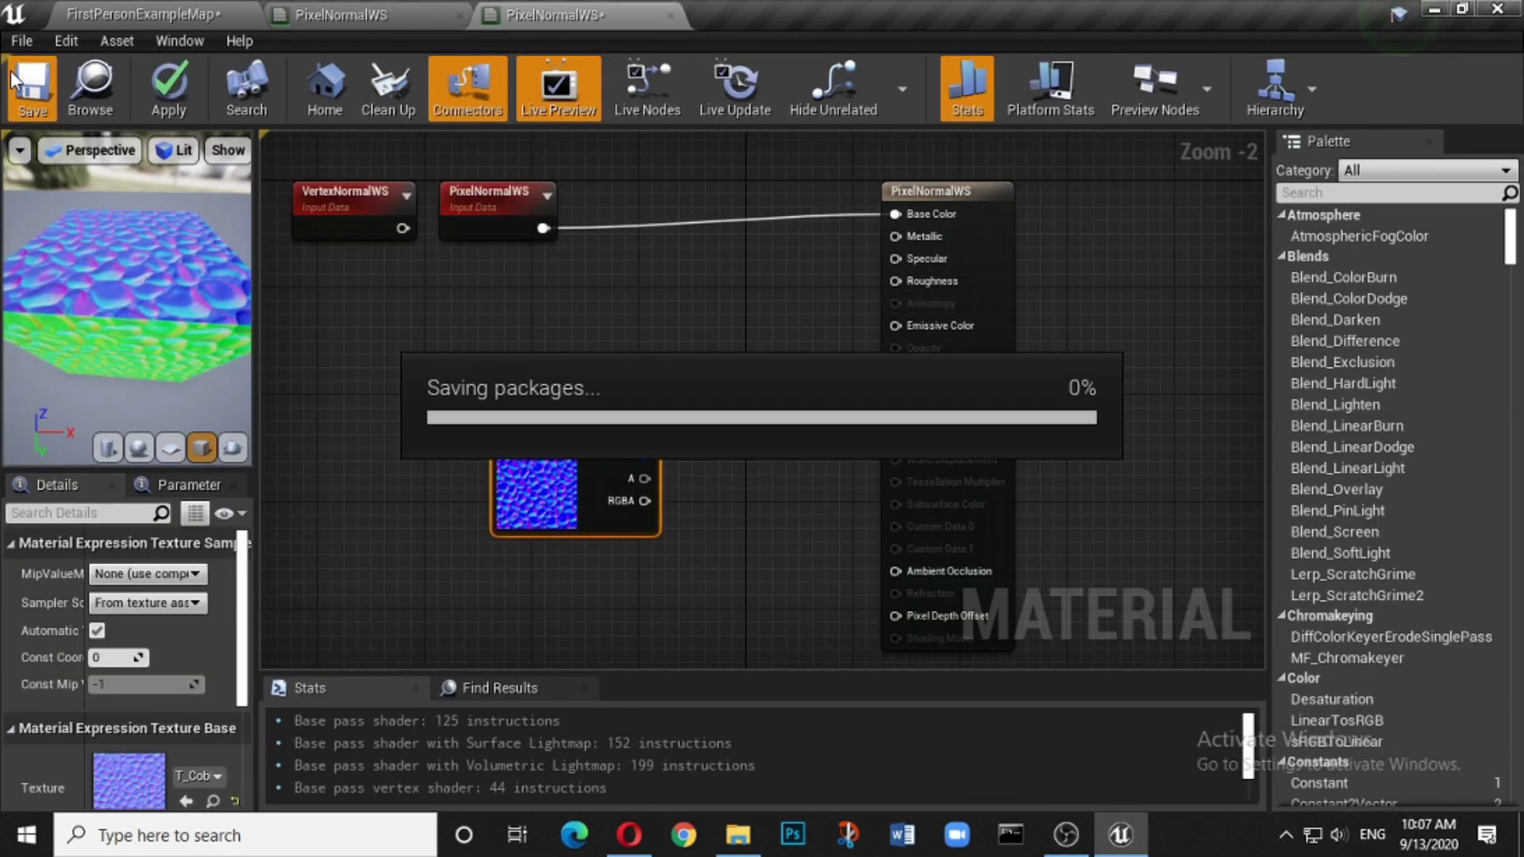
click(146, 14)
Step: Examine the pixel-normal colours on the large sphere and its slab up close and from the front
mouse_move(786, 492)
mouse_down()
mouse_move(802, 512)
mouse_move(793, 488)
mouse_up()
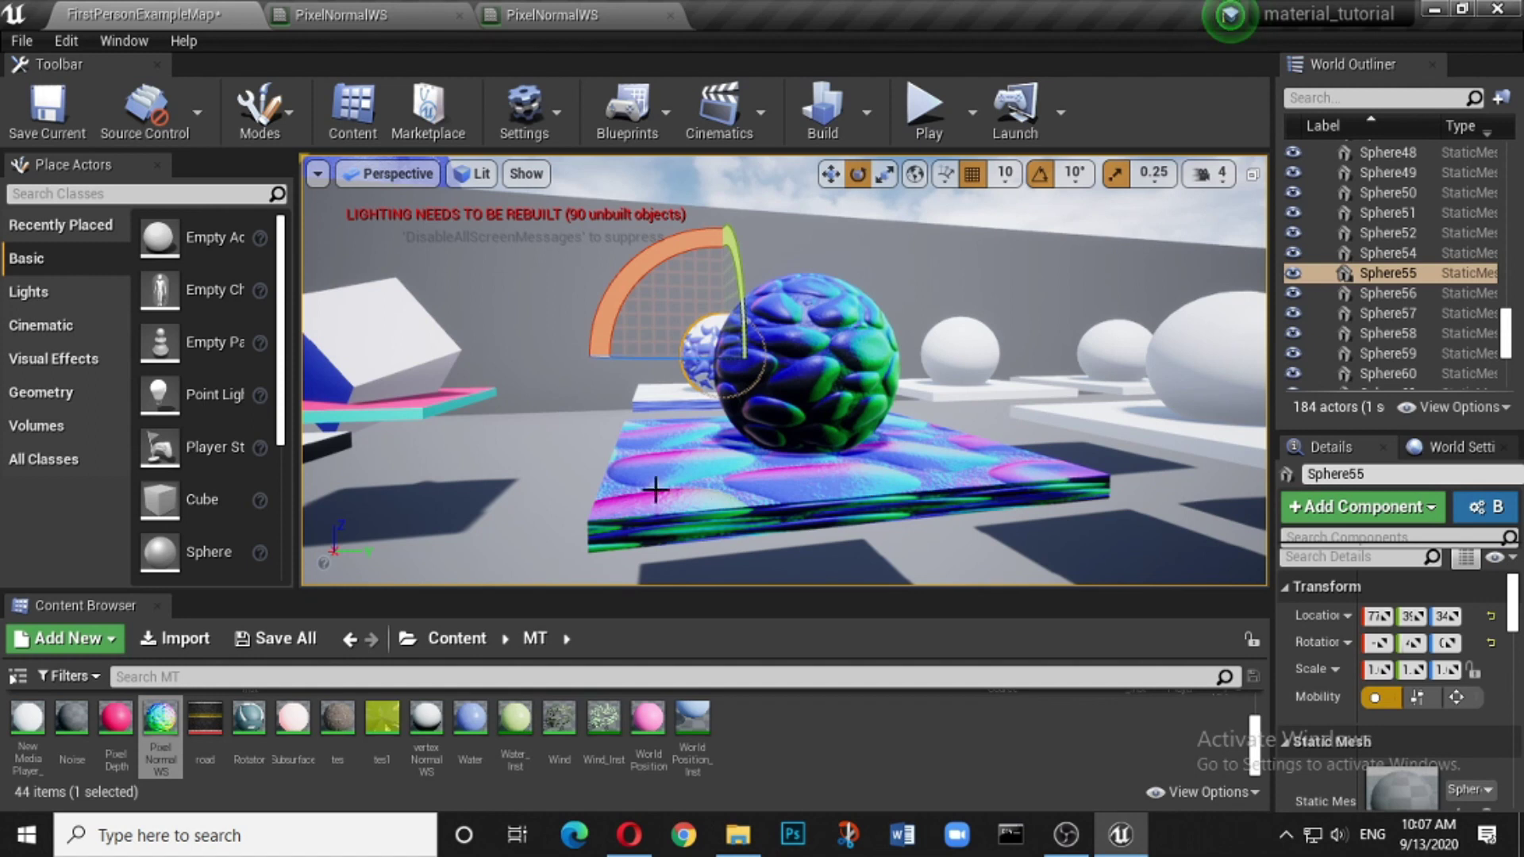
scroll(711, 429, up, 8)
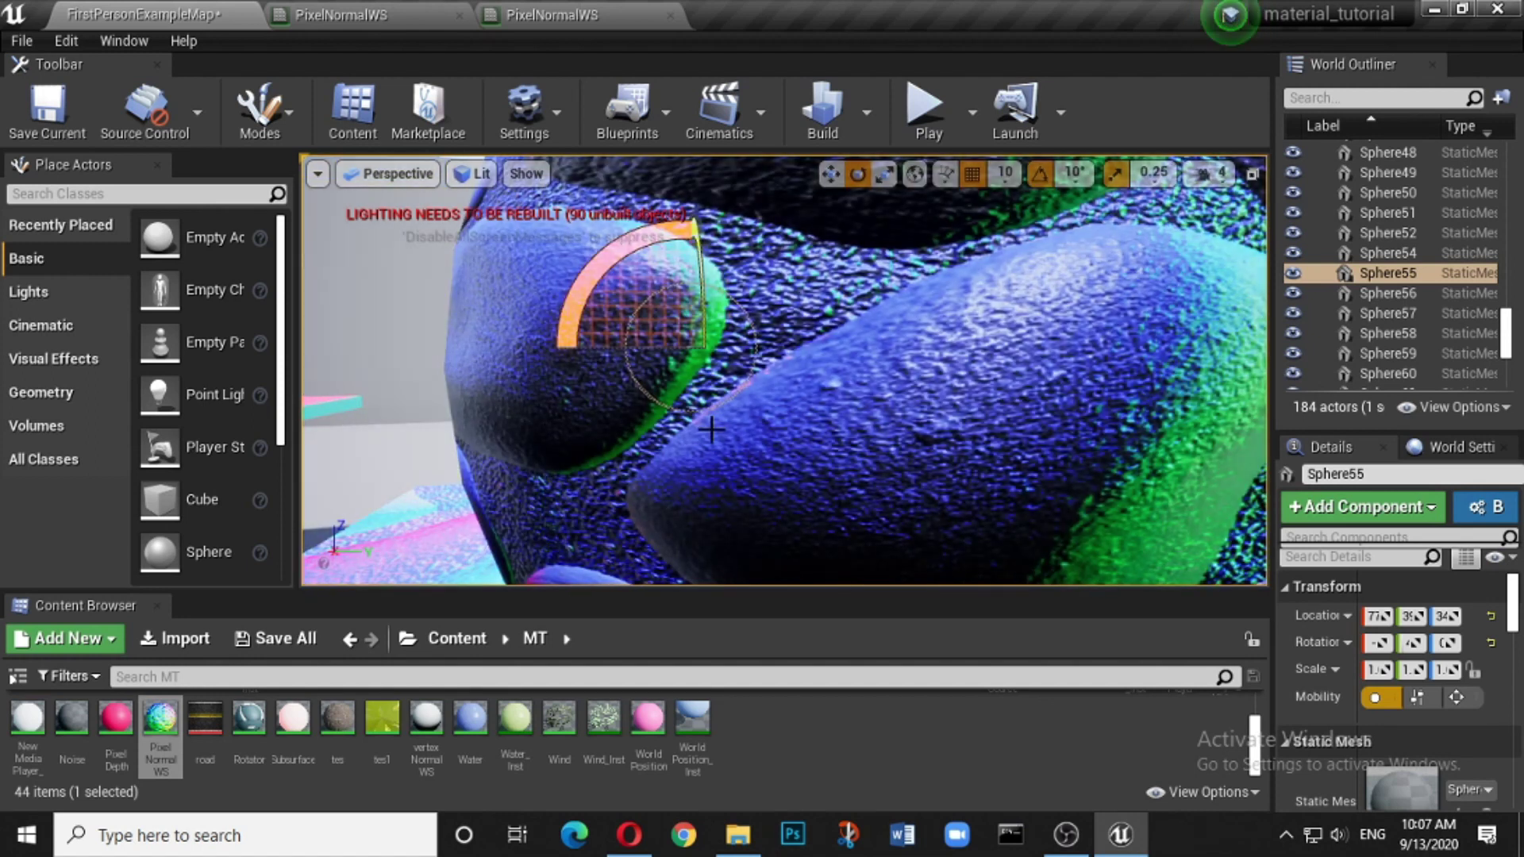
right_drag(711, 429, 794, 409)
scroll(711, 430, up, 2)
scroll(711, 429, down, 6)
key(s)
key(w)
key(f)
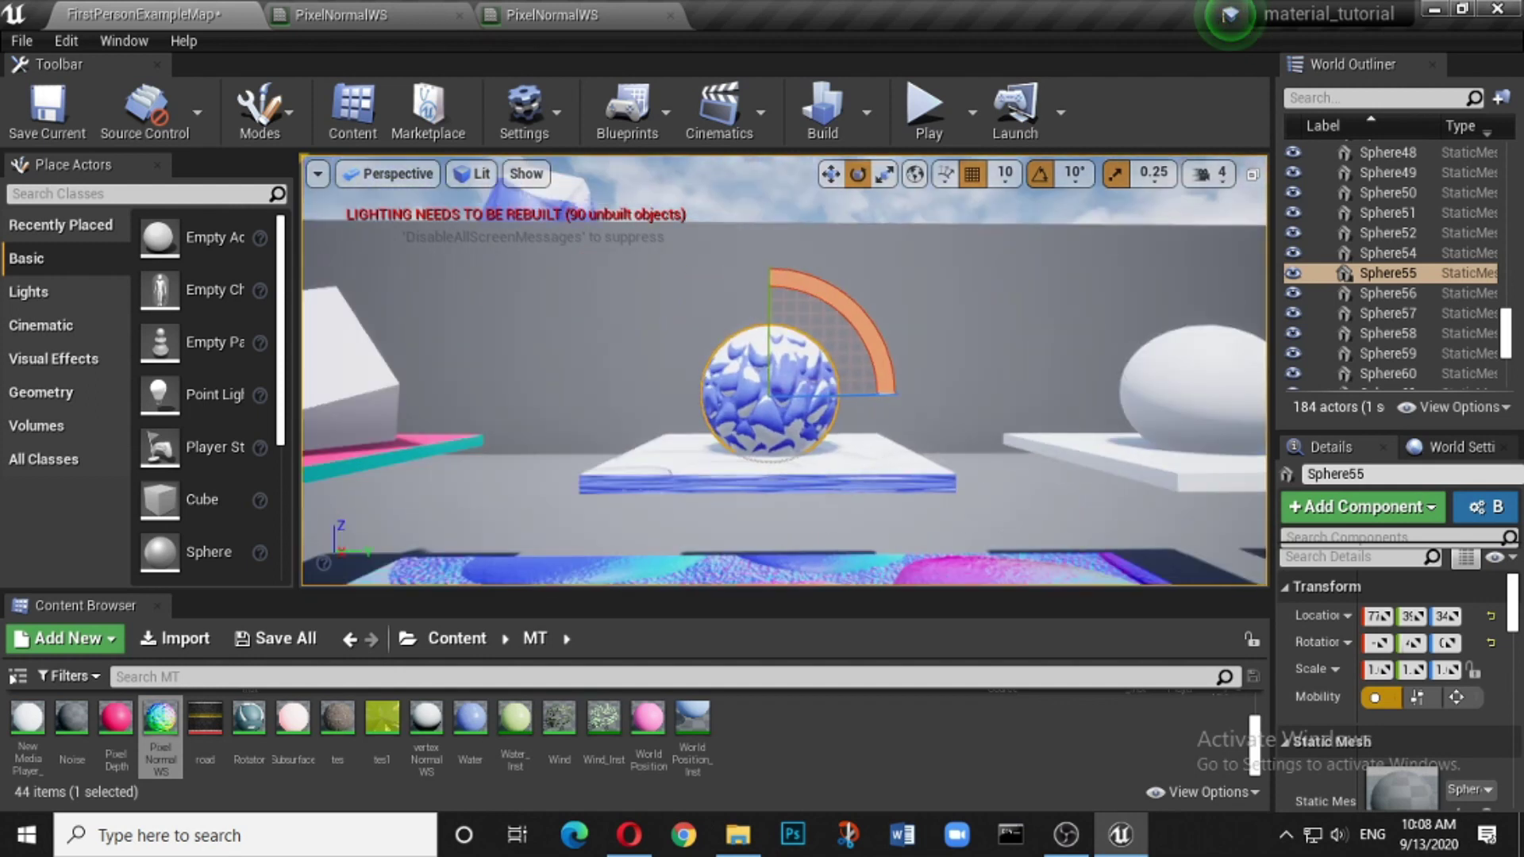
Step: Set the viewport camera speed to 2
click(1203, 181)
click(1220, 227)
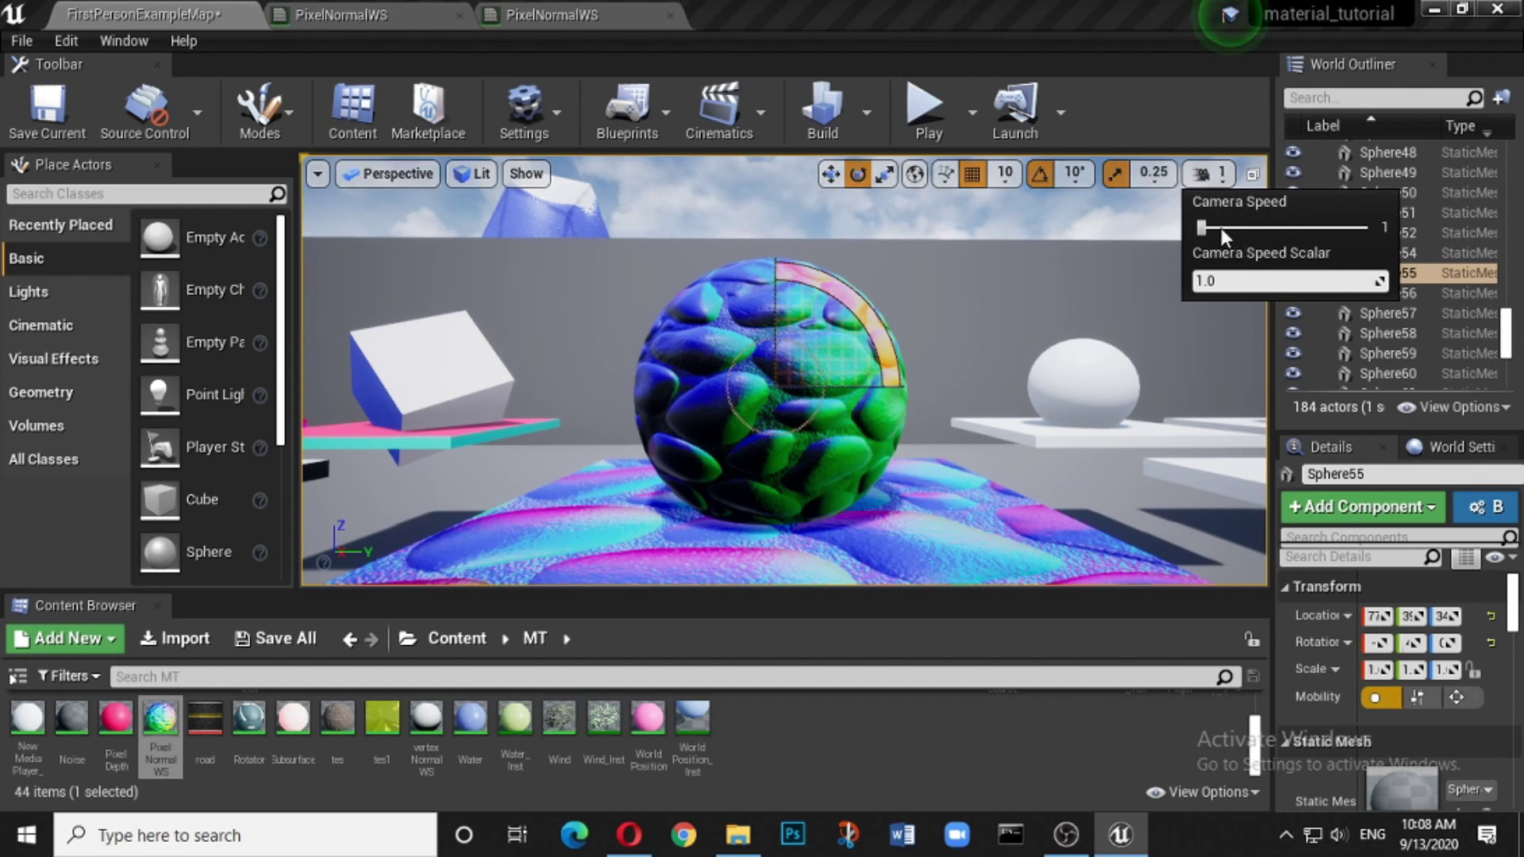
click(1232, 227)
Step: Select the pixel-normal sphere, examine its pebble surface up close, and move on to the blue-and-white pebble sphere behind it
click(718, 392)
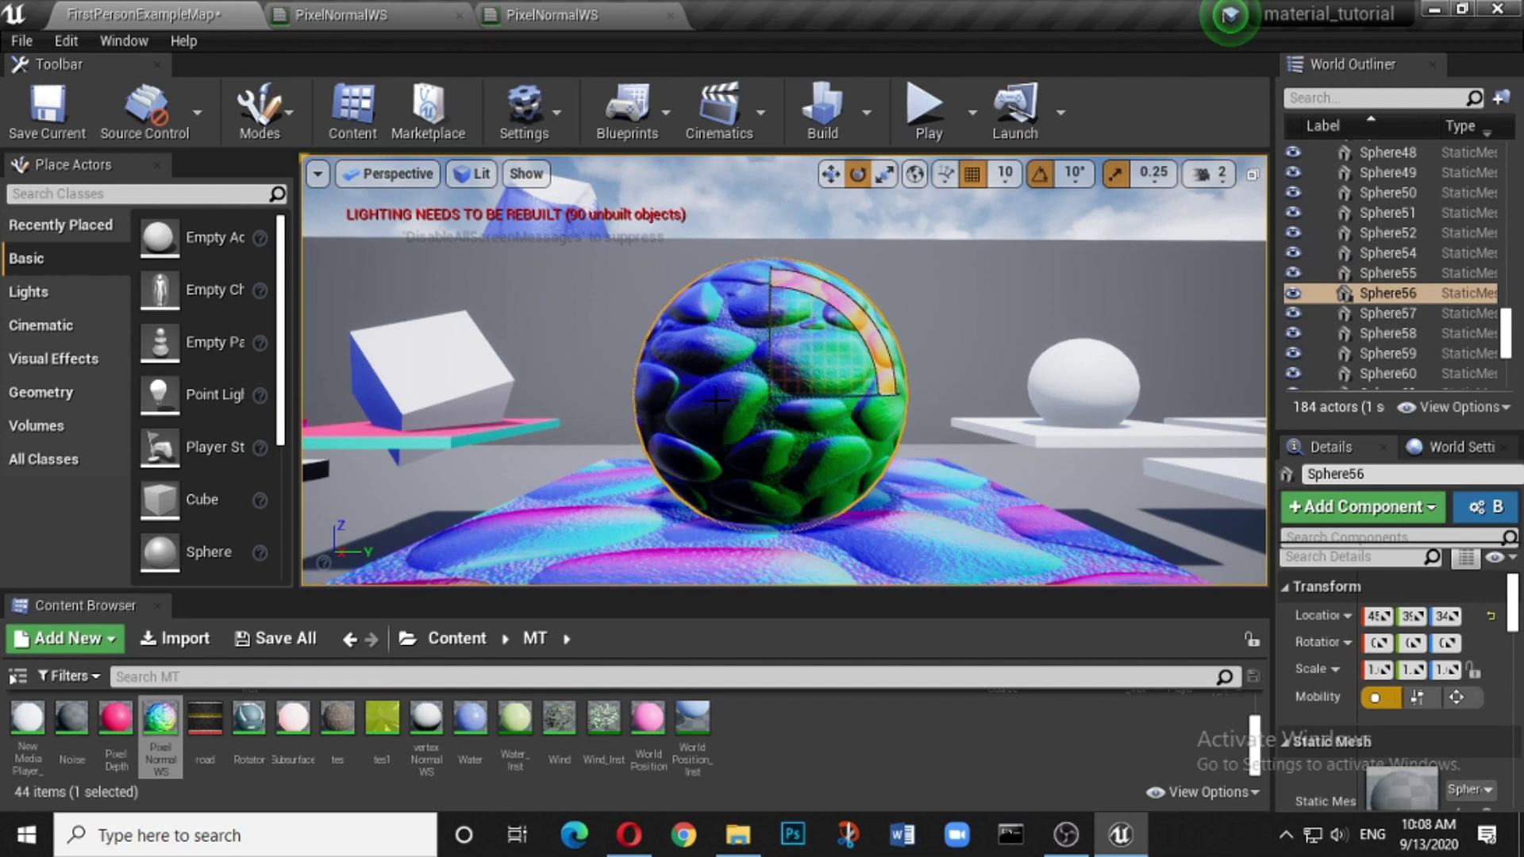
scroll(716, 401, down, 3)
scroll(716, 400, up, 6)
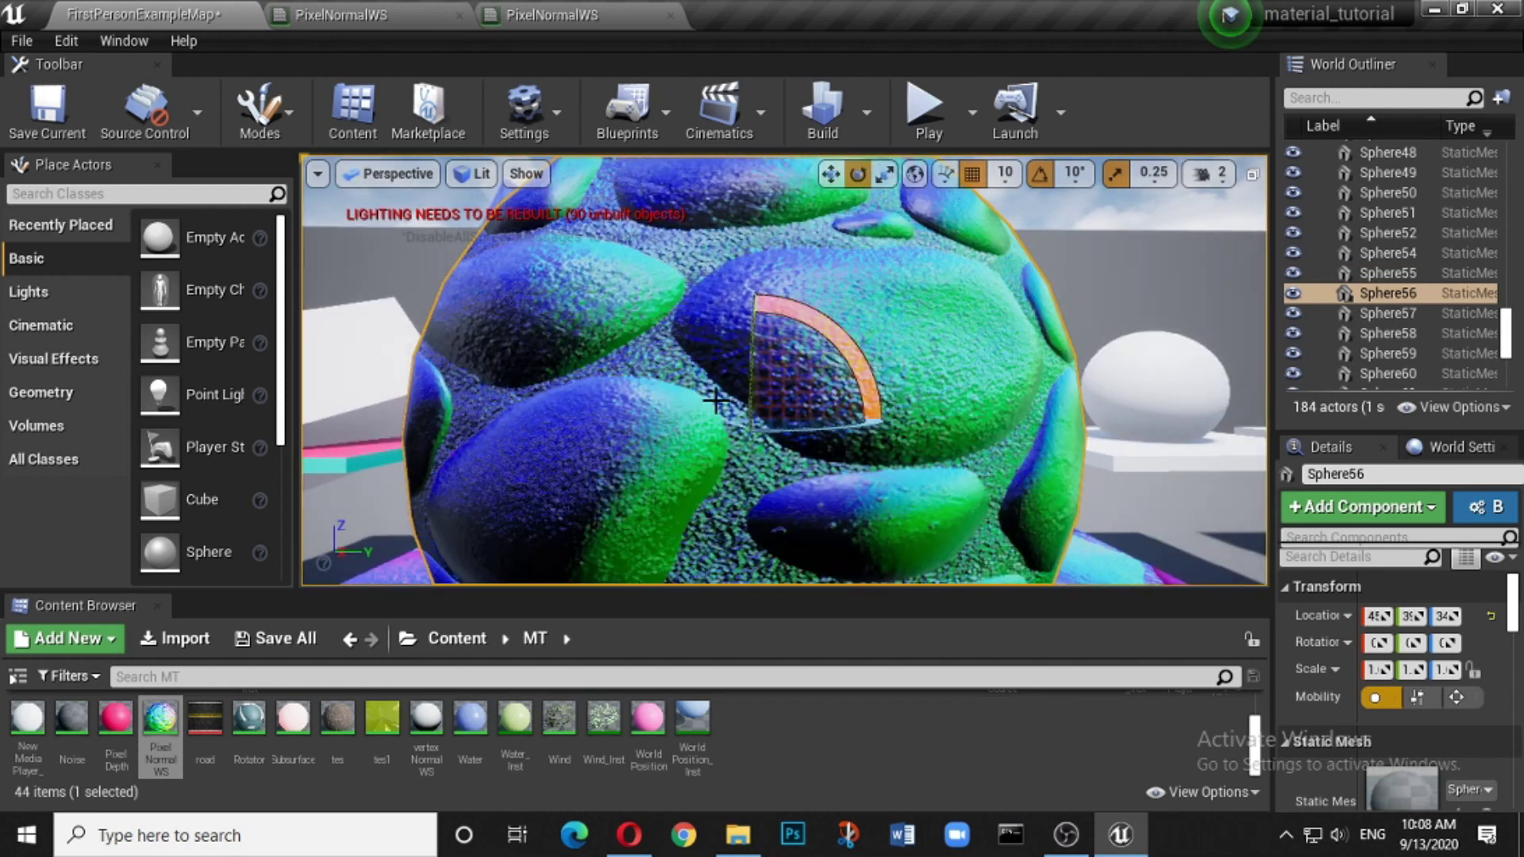
key(d)
right_drag(715, 401, 127, 389)
key(d)
key(s)
key(d)
key(d)
right_drag(782, 371, 360, 314)
key(s)
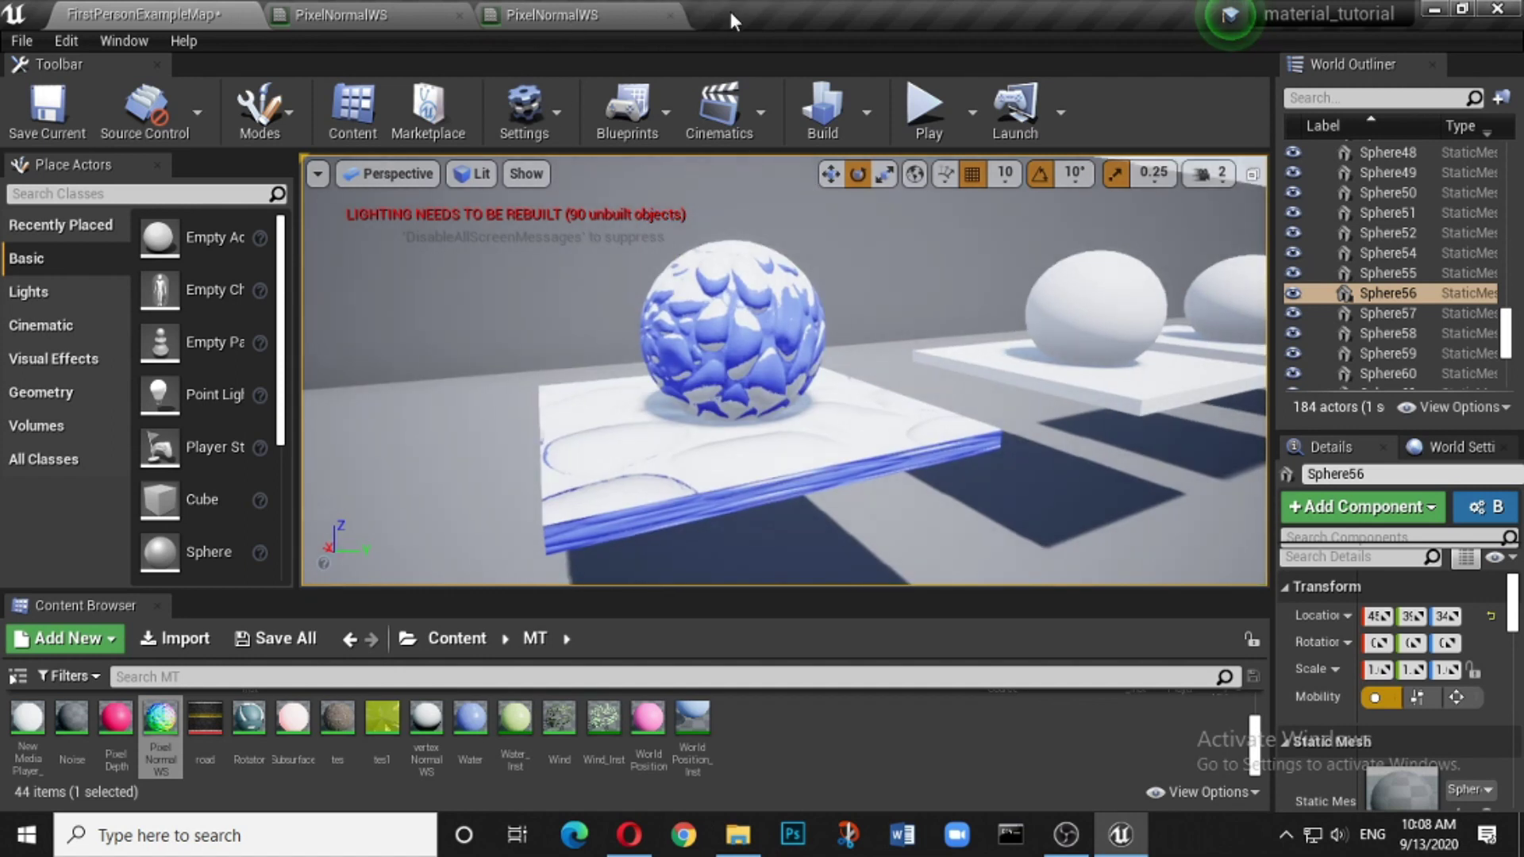
Step: Close the simple PixelNormalWS material and inspect the preview sphere of the blue-and-white PixelNormalWS material with the Lerp and If nodes
click(651, 21)
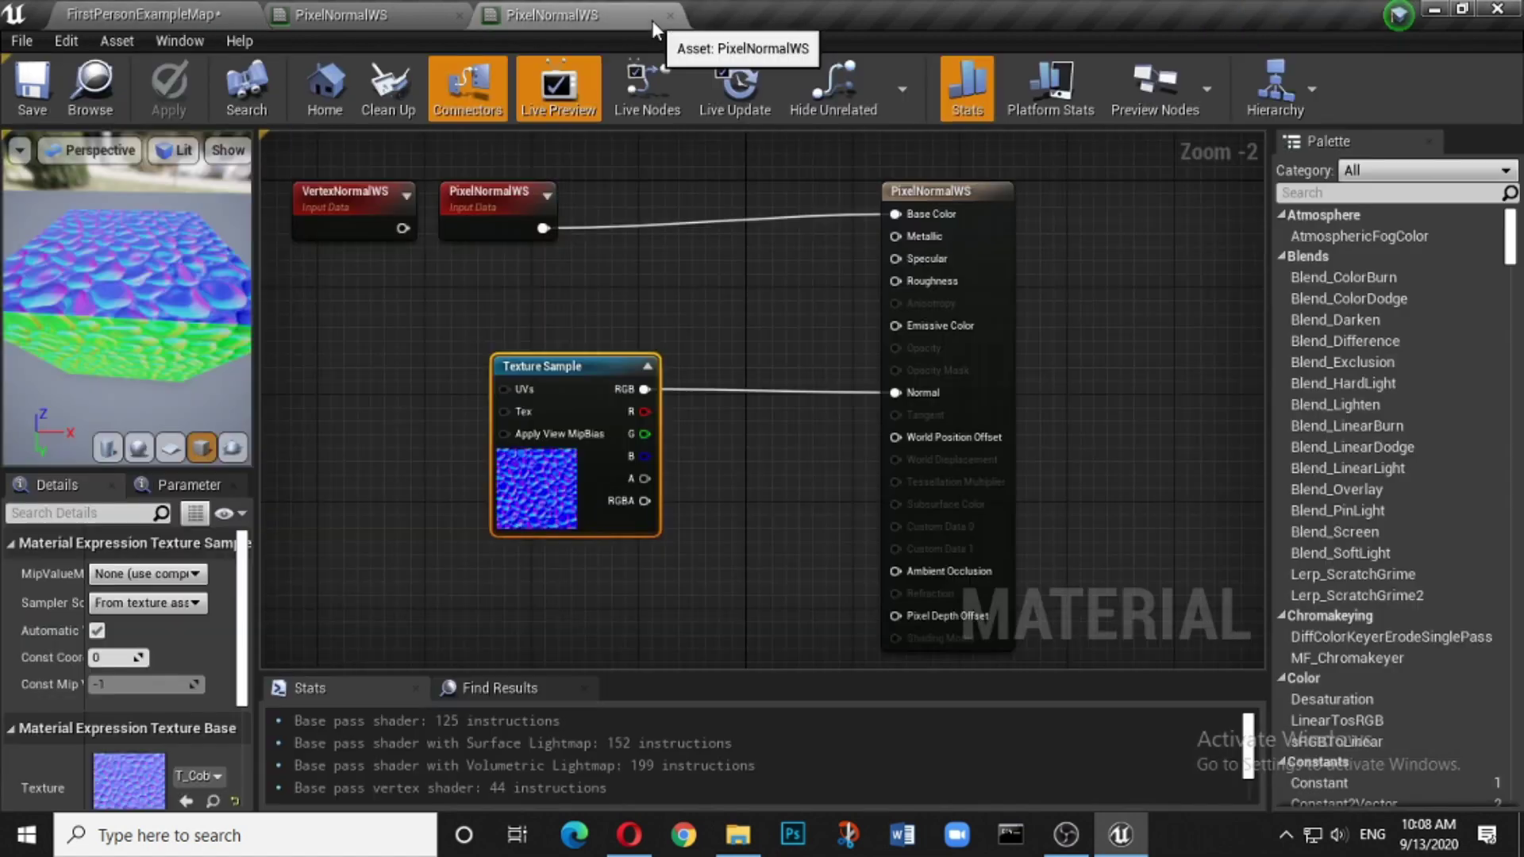
click(671, 15)
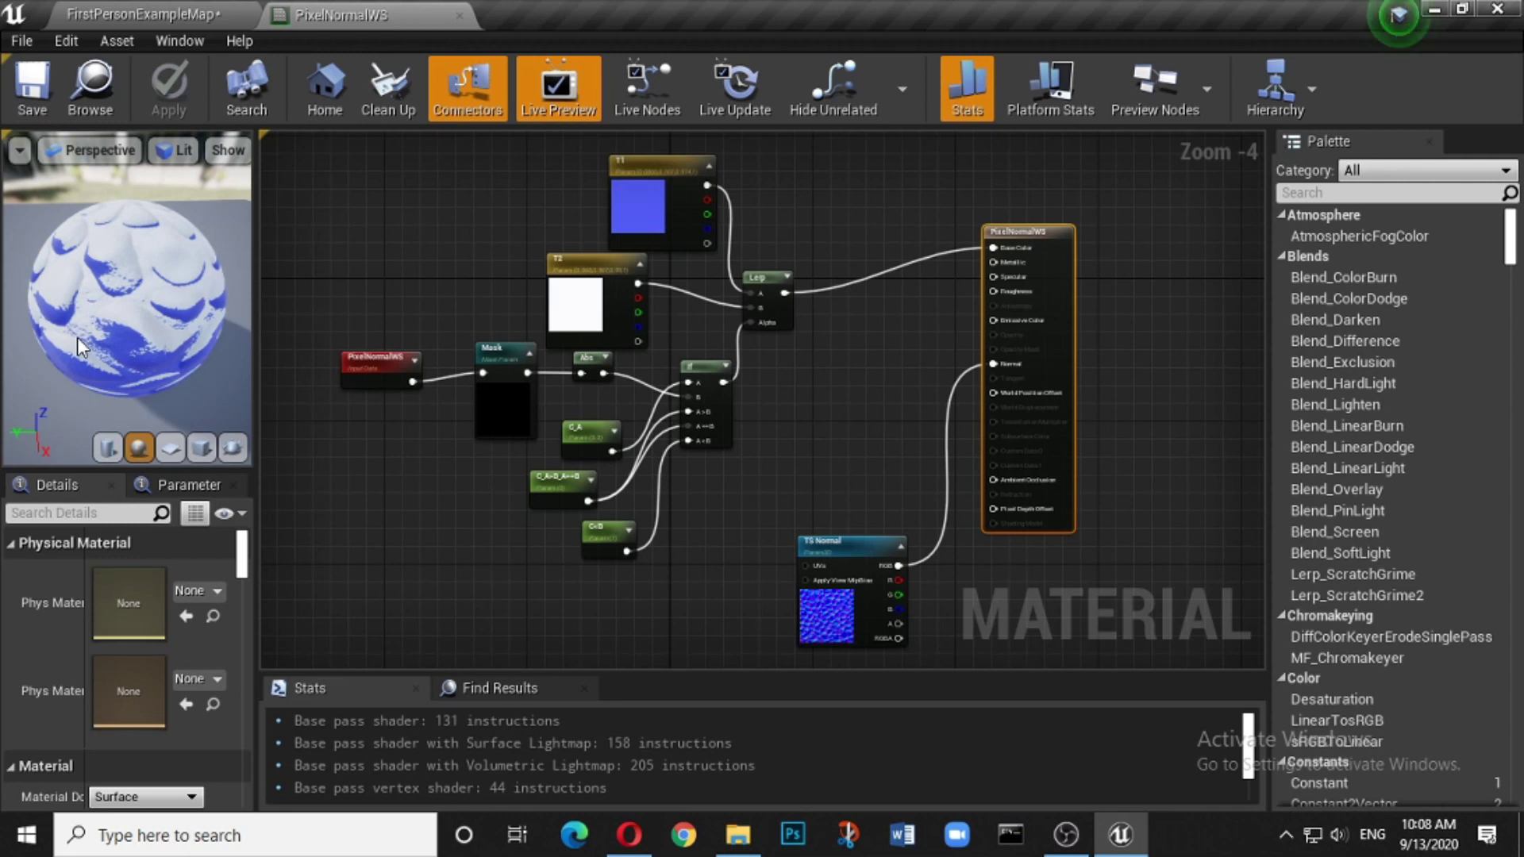
mouse_move(83, 317)
mouse_down()
mouse_move(151, 310)
mouse_move(40, 313)
mouse_move(78, 297)
mouse_up()
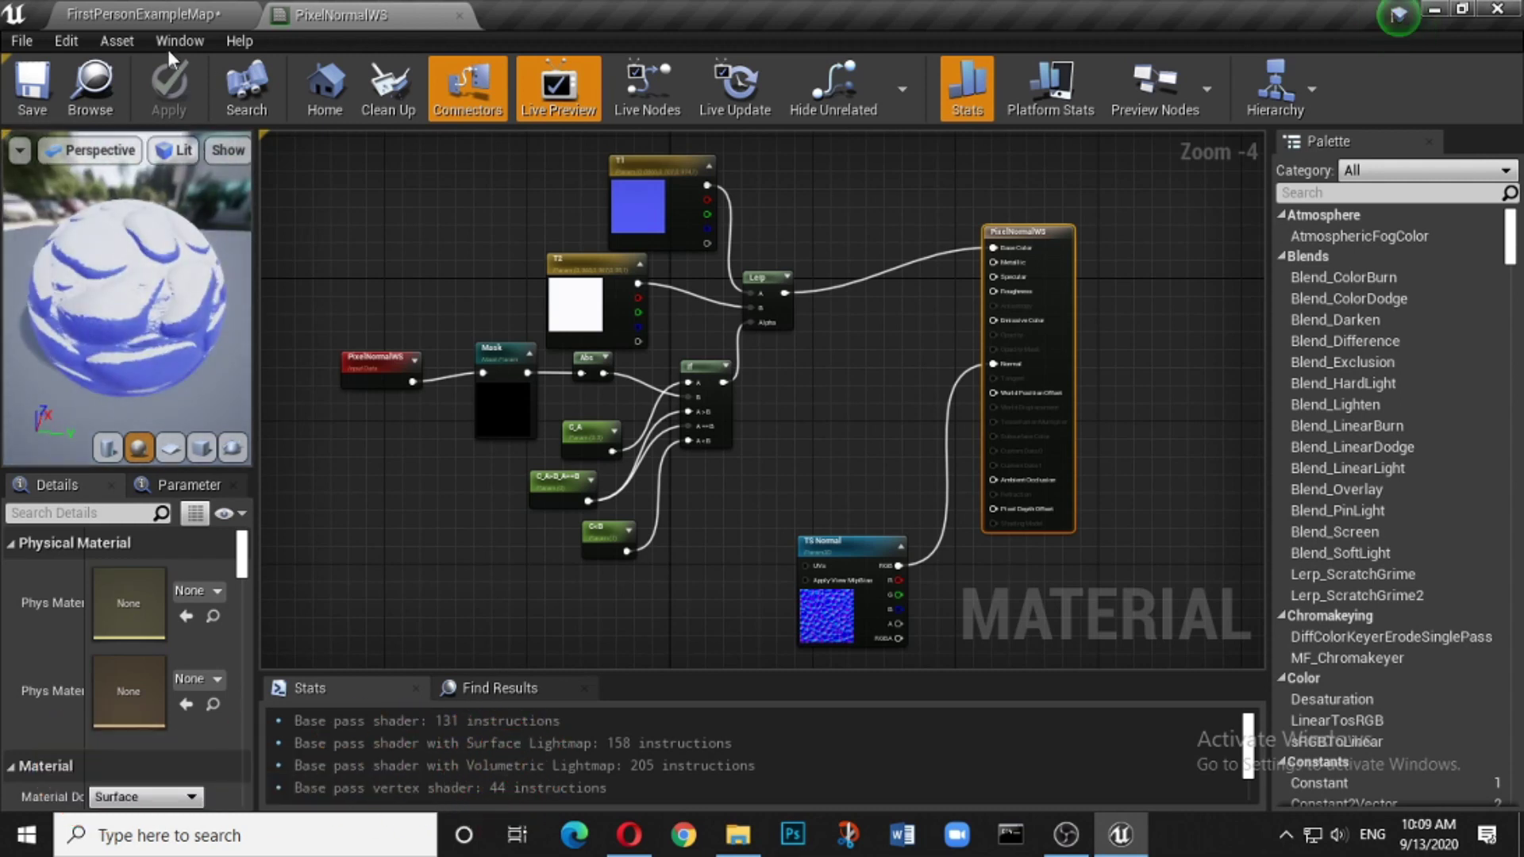
Step: Return to the level, view the multicoloured and blue-and-white pebble spheres together, and select the back wall instead of the sphere
click(106, 12)
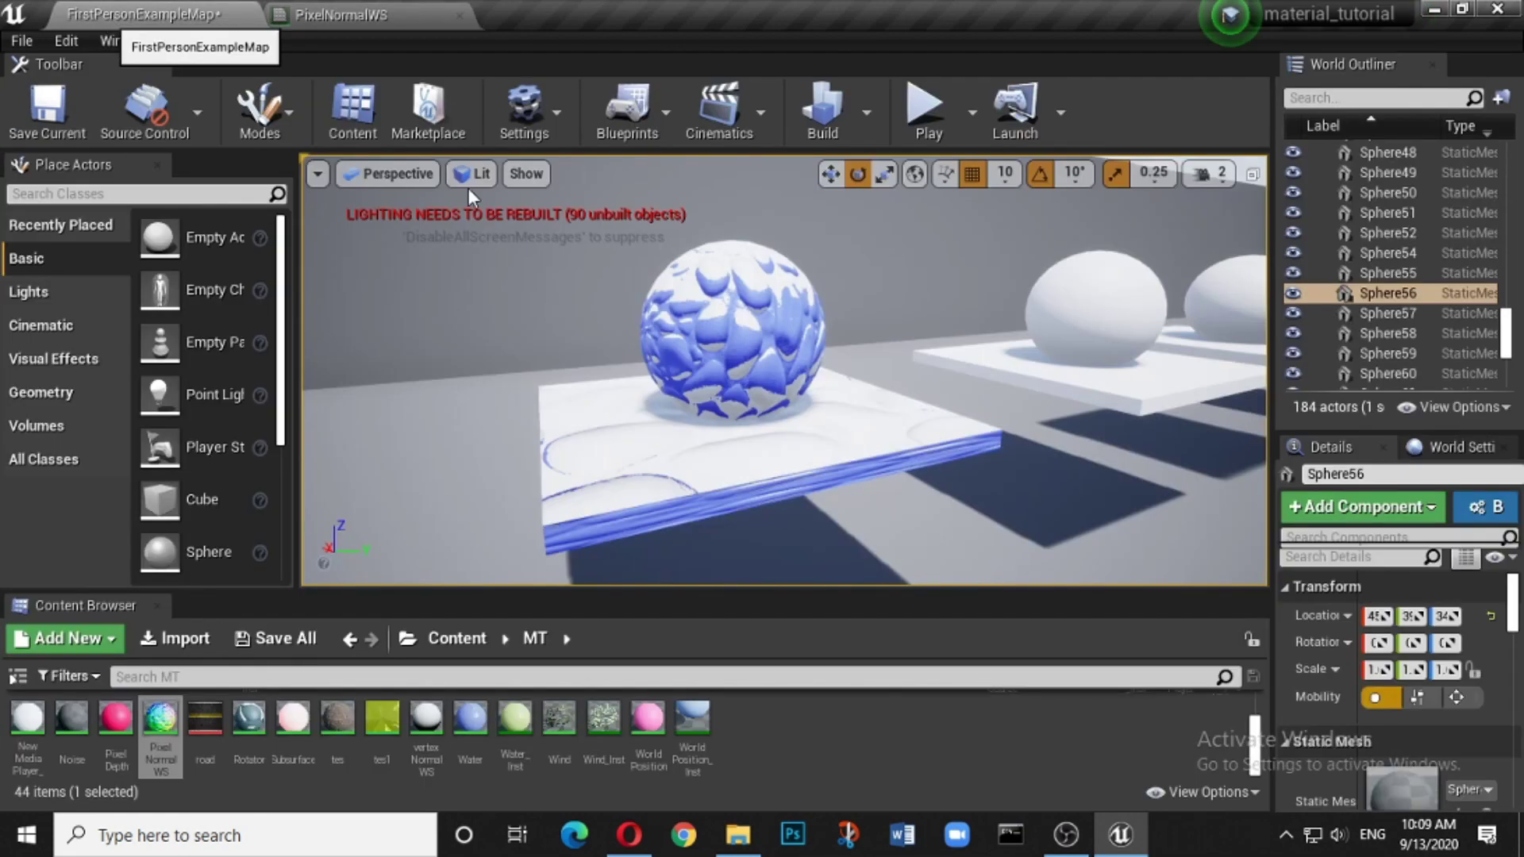
right_drag(629, 378, 539, 369)
key(f)
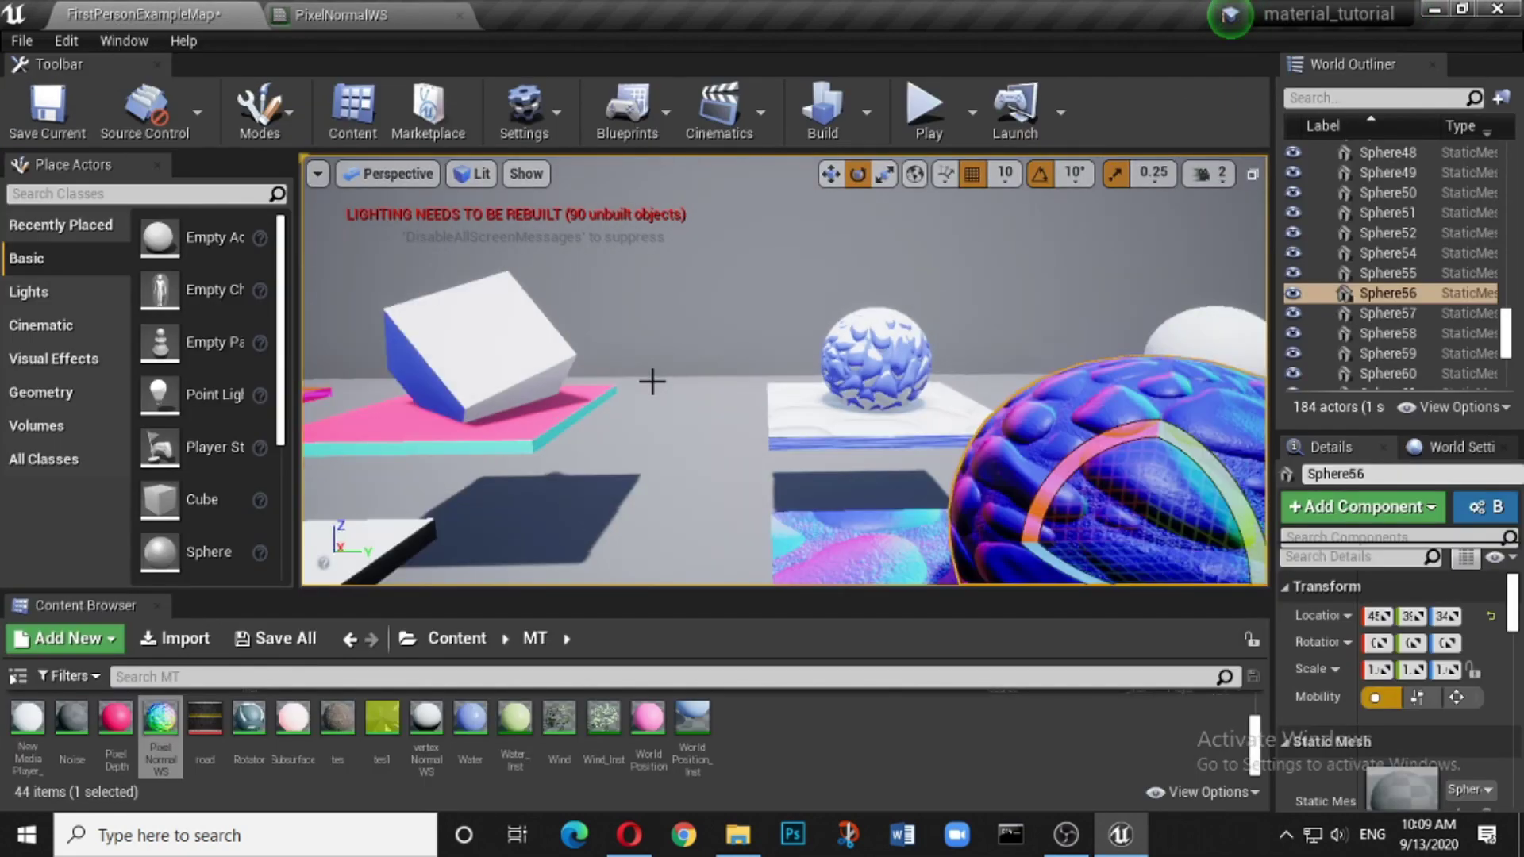
right_drag(664, 377, 712, 392)
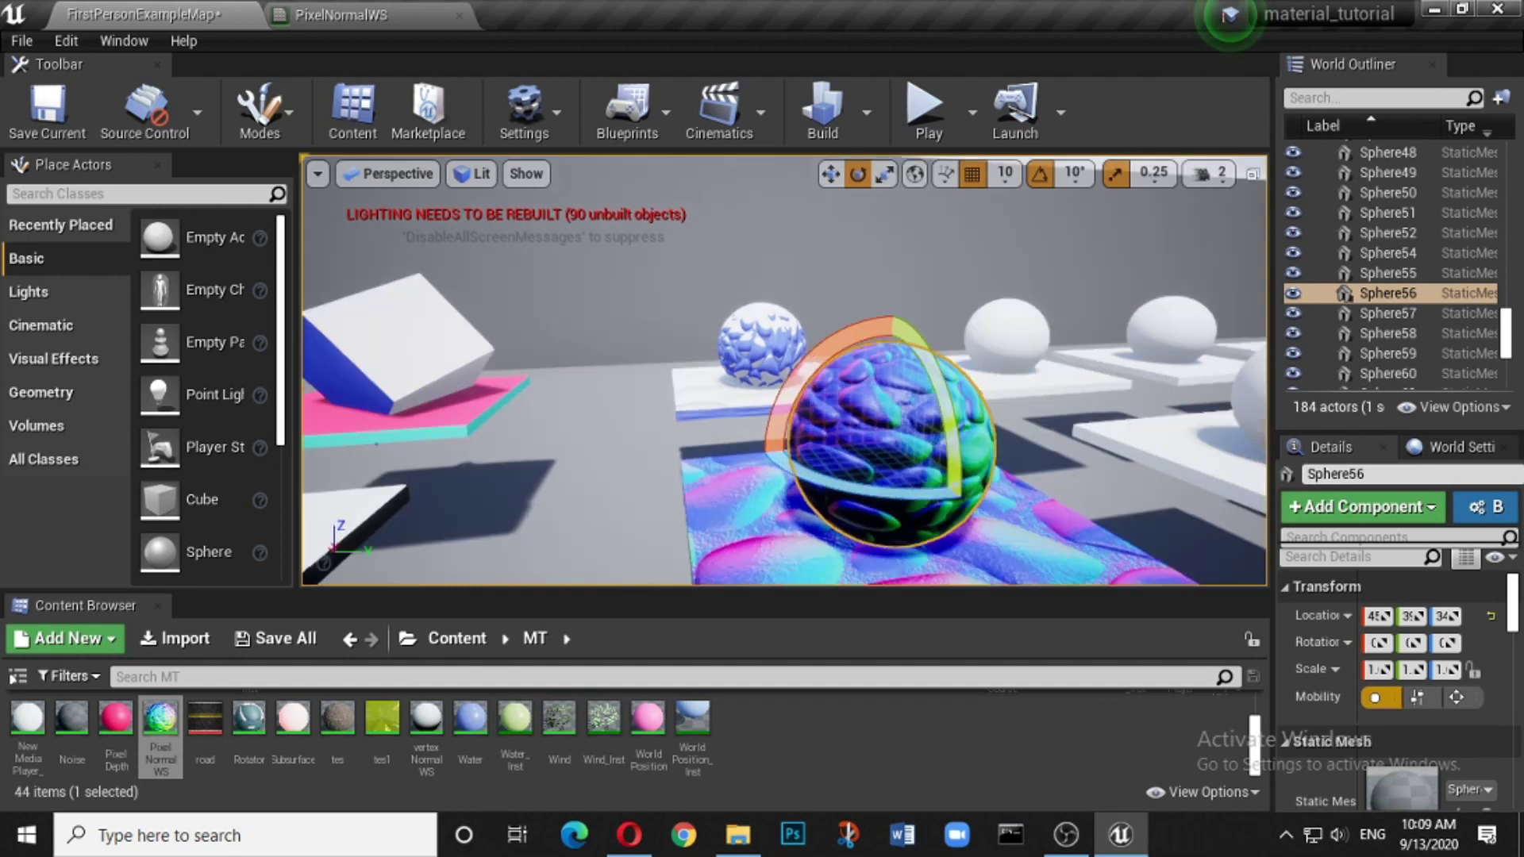
click(820, 275)
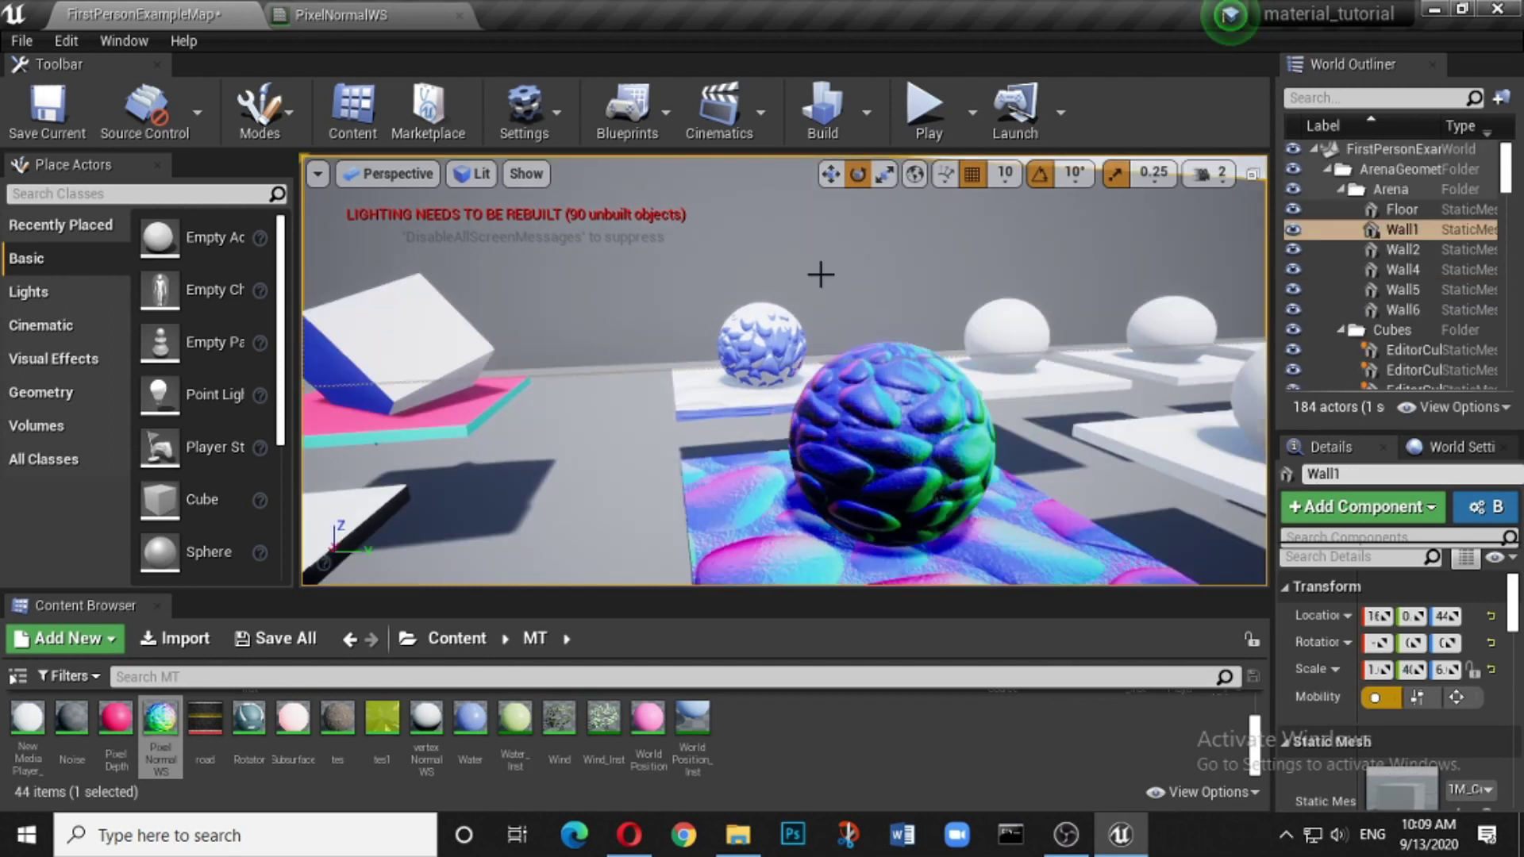